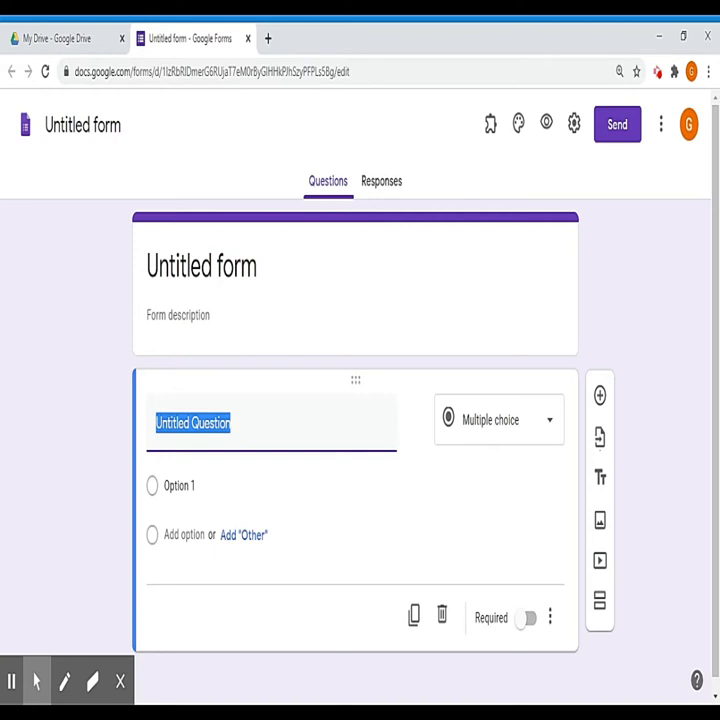
# Step: Open the 'Online quiz' form from Quick access in My Drive
pyautogui.click(66, 40)
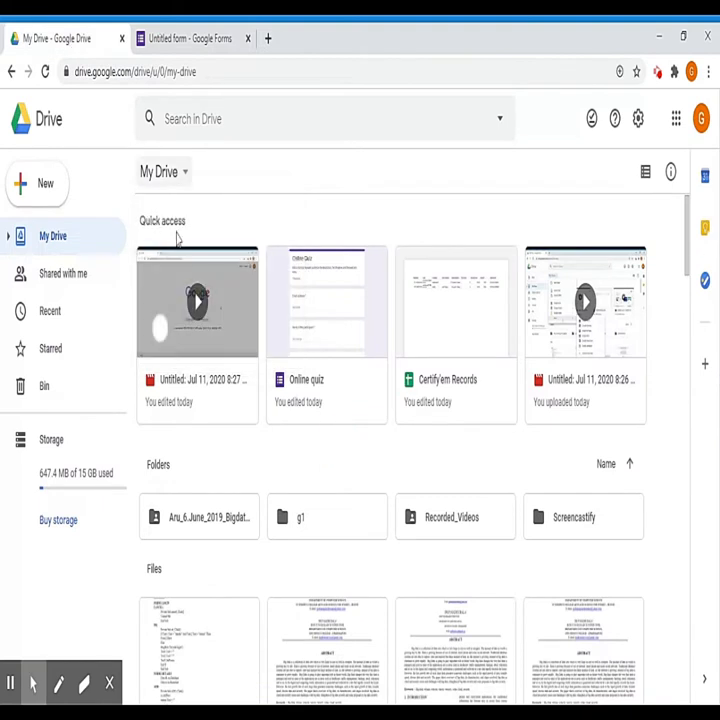
pyautogui.doubleClick(329, 346)
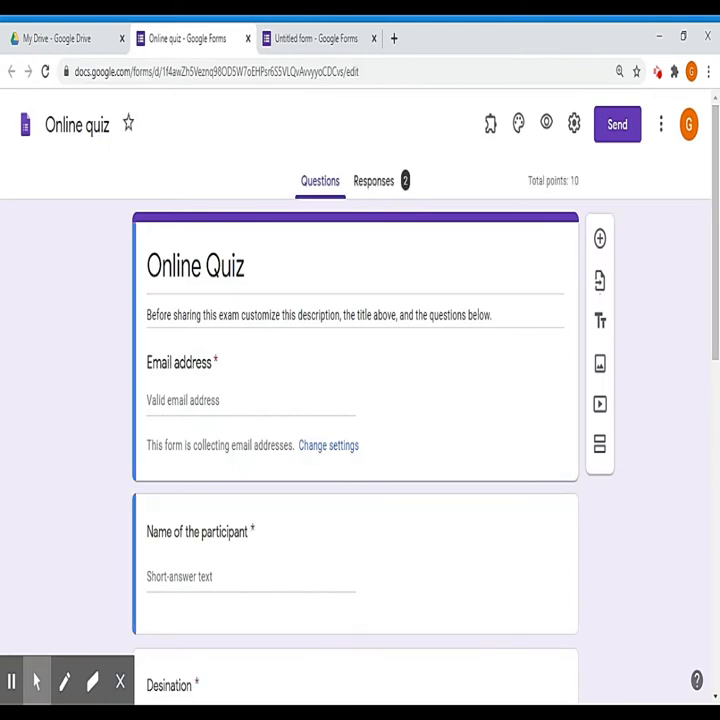
pyautogui.click(715, 390)
pyautogui.moveTo(717, 394); pyautogui.dragTo(717, 172)
pyautogui.click(716, 393)
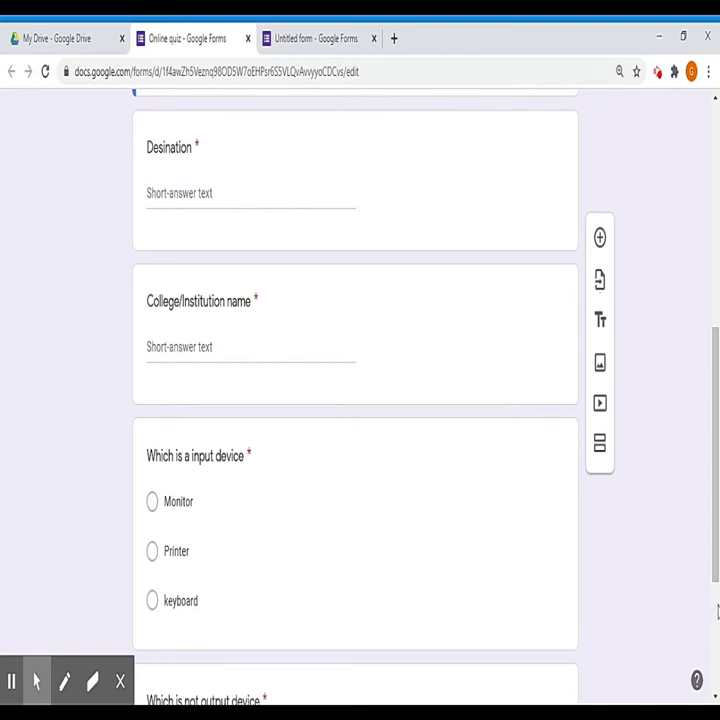
pyautogui.scroll(-3, 716, 612)
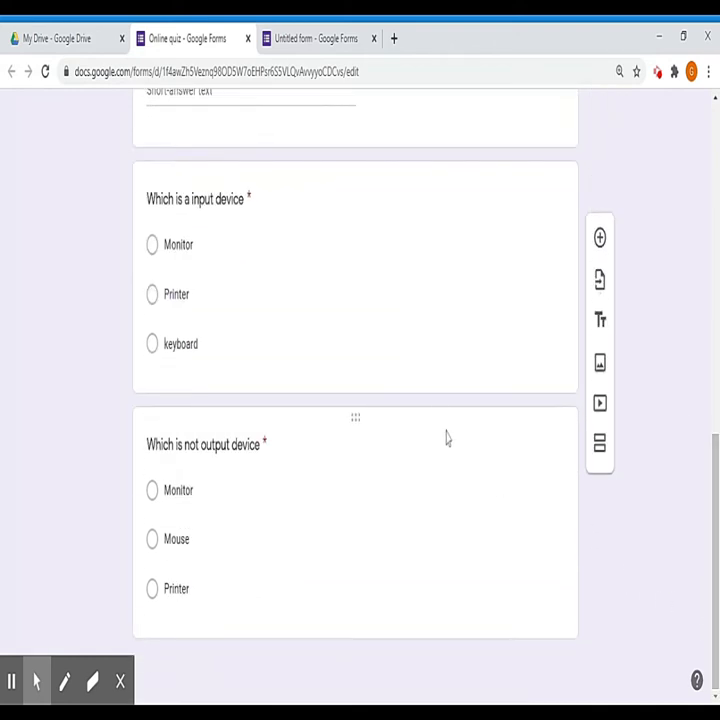
pyautogui.scroll(5, 715, 185)
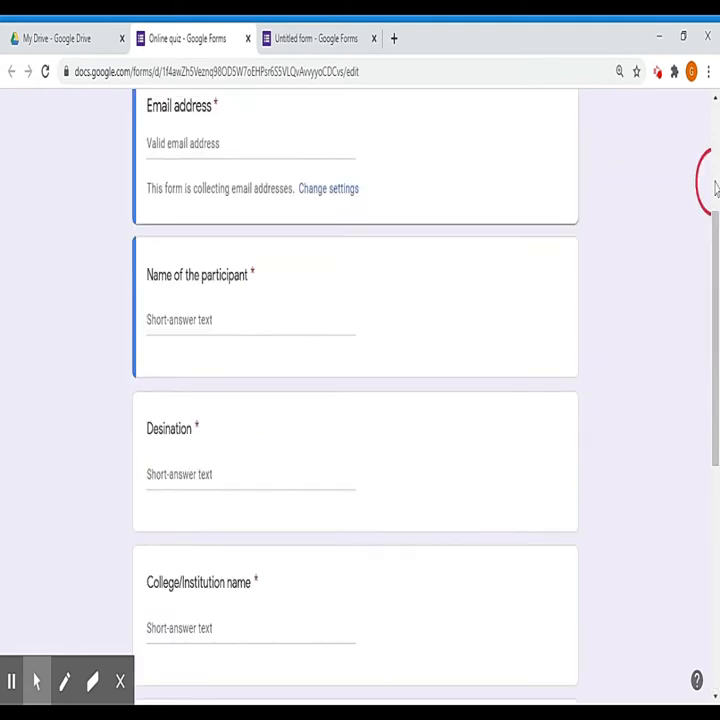
pyautogui.scroll(3, 715, 170)
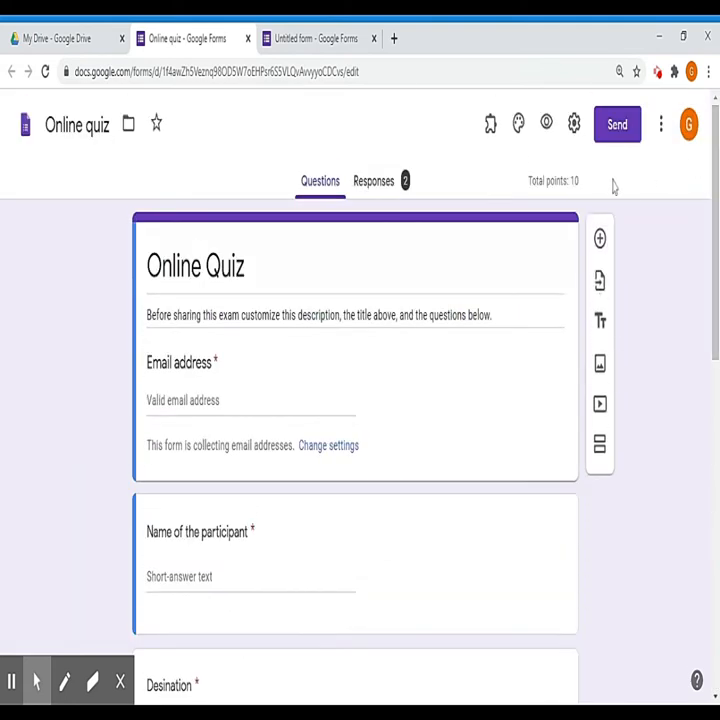
pyautogui.click(659, 130)
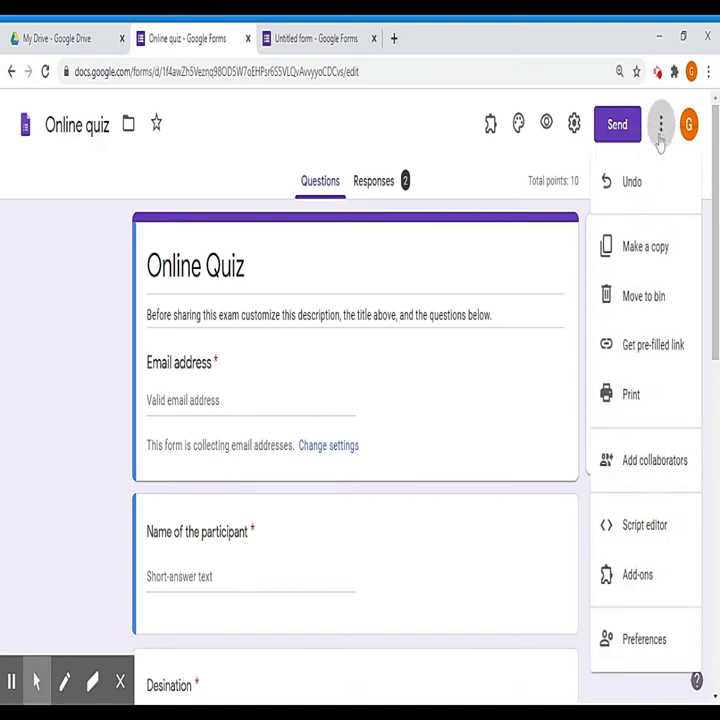
pyautogui.click(648, 580)
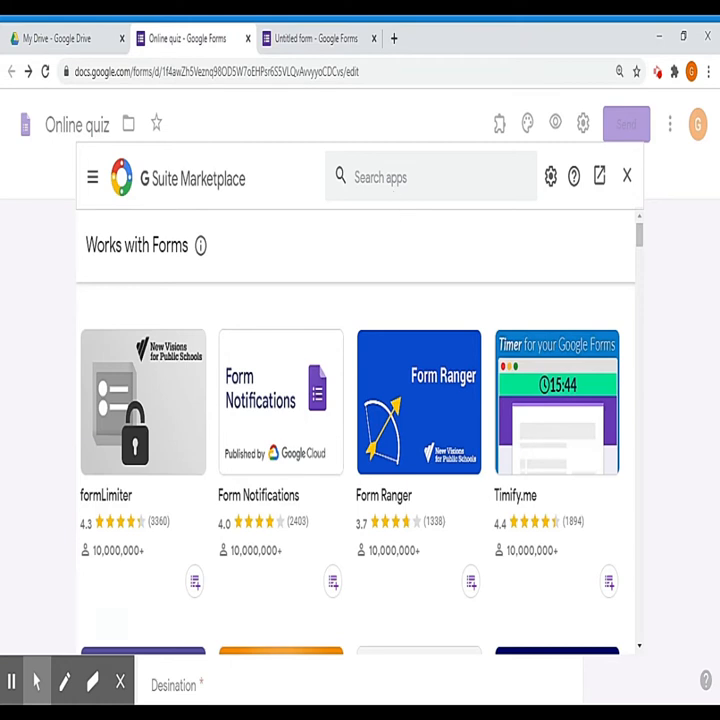
pyautogui.click(394, 184)
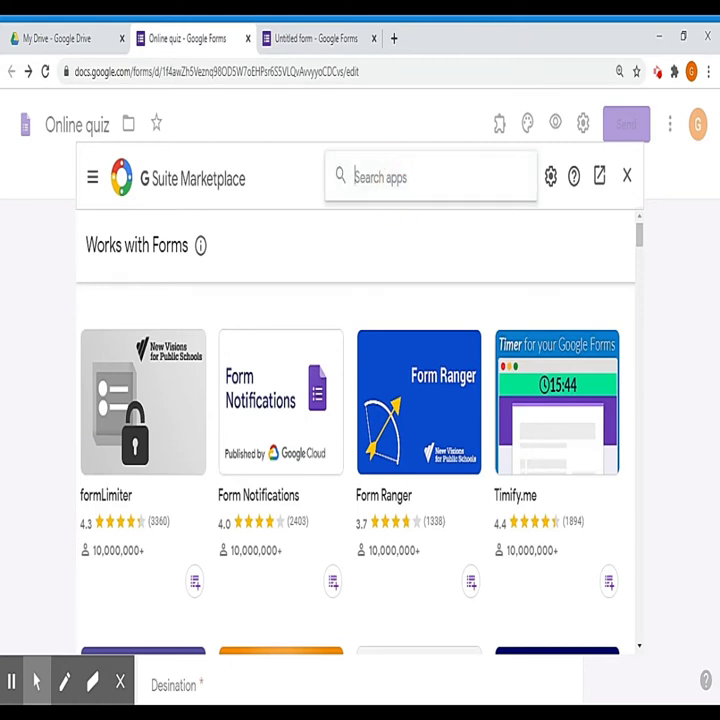
pyautogui.write('cer')
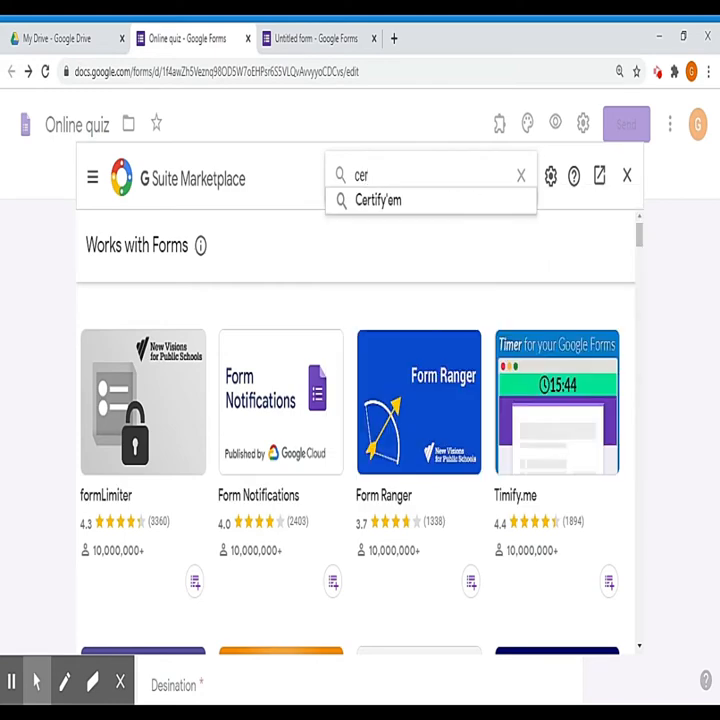
pyautogui.click(380, 203)
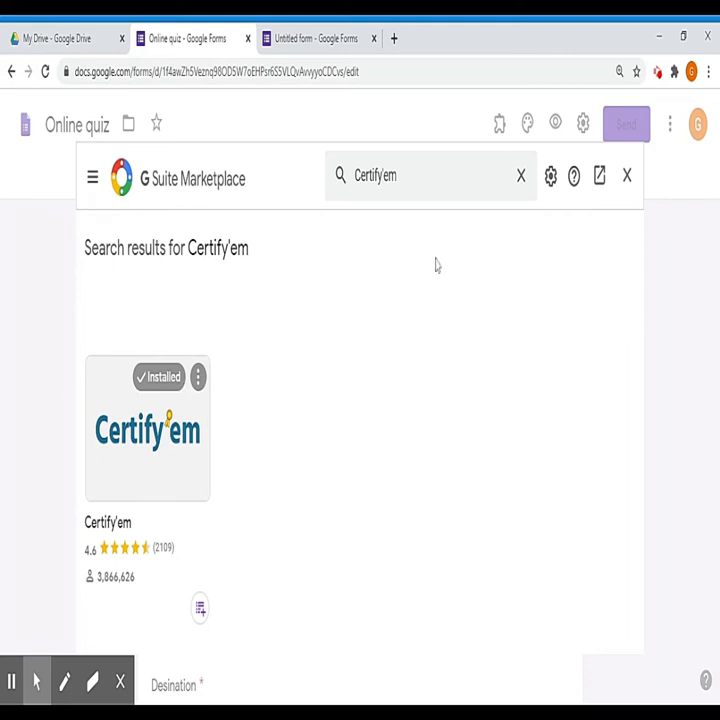
pyautogui.click(627, 177)
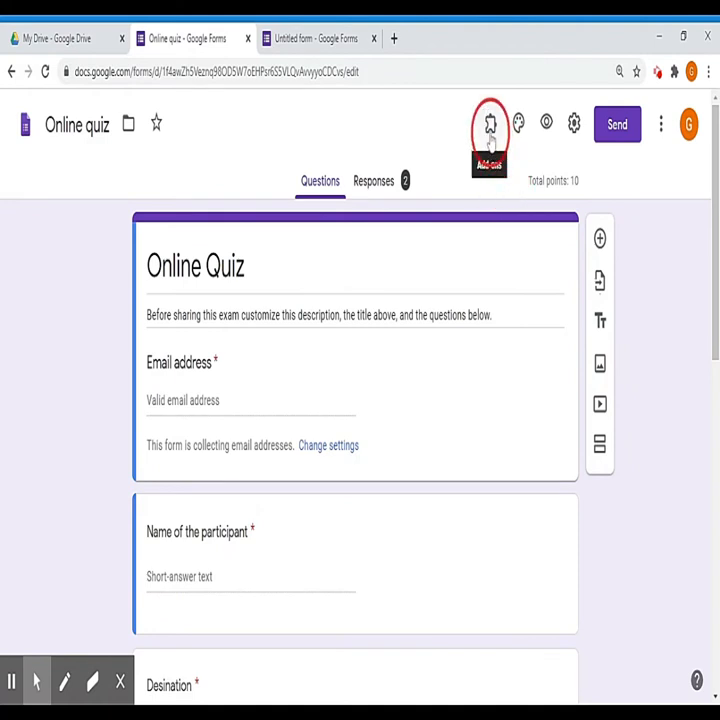
# Step: Reload the form so Certify'em loads, then show the Certify'em Controls sidebar
pyautogui.click(497, 185)
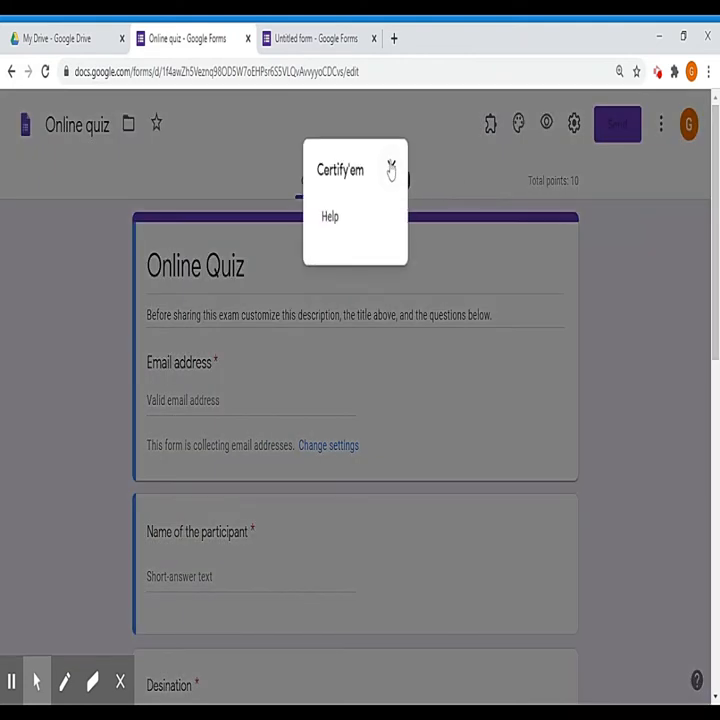
pyautogui.click(391, 169)
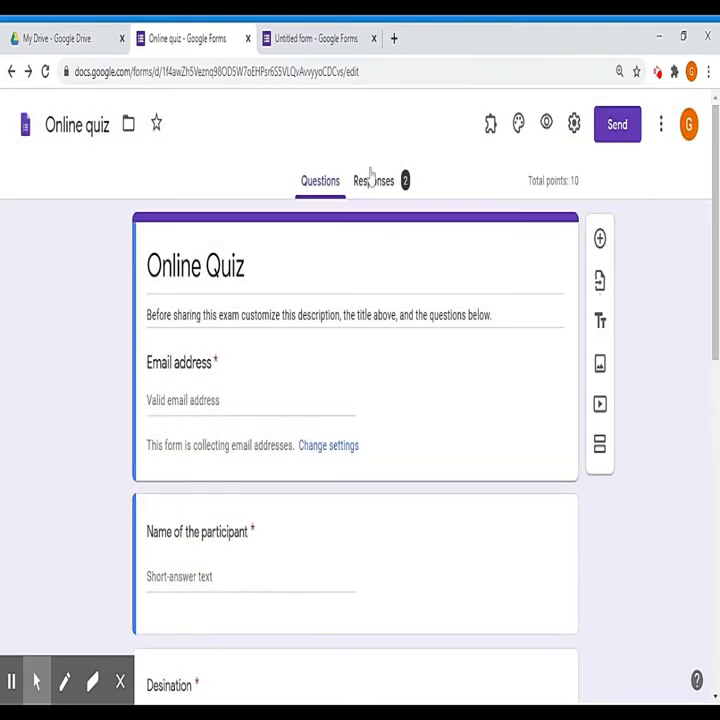
pyautogui.click(44, 72)
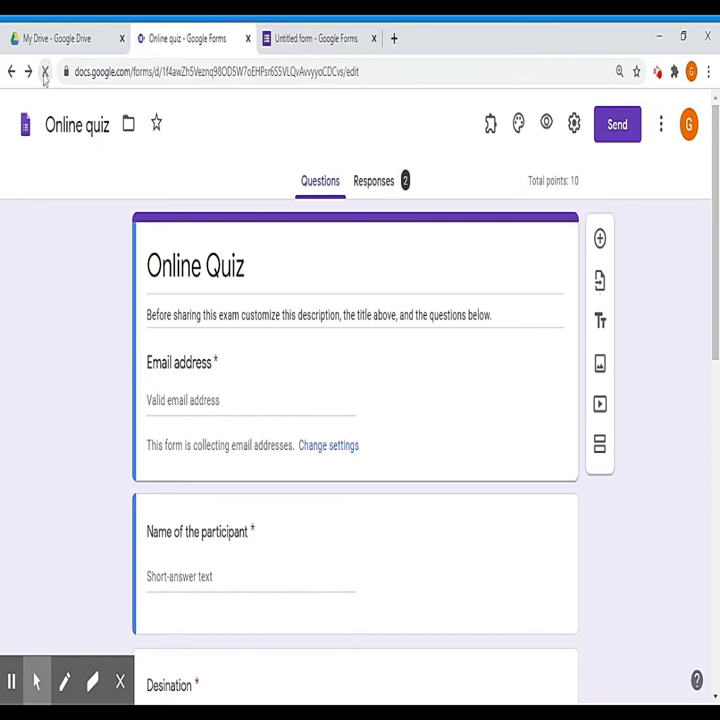
pyautogui.click(490, 125)
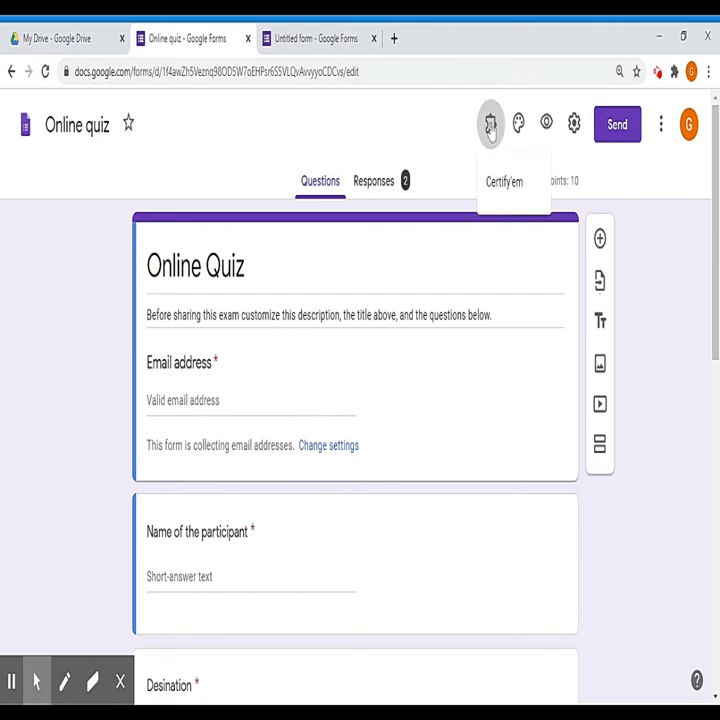
pyautogui.click(498, 202)
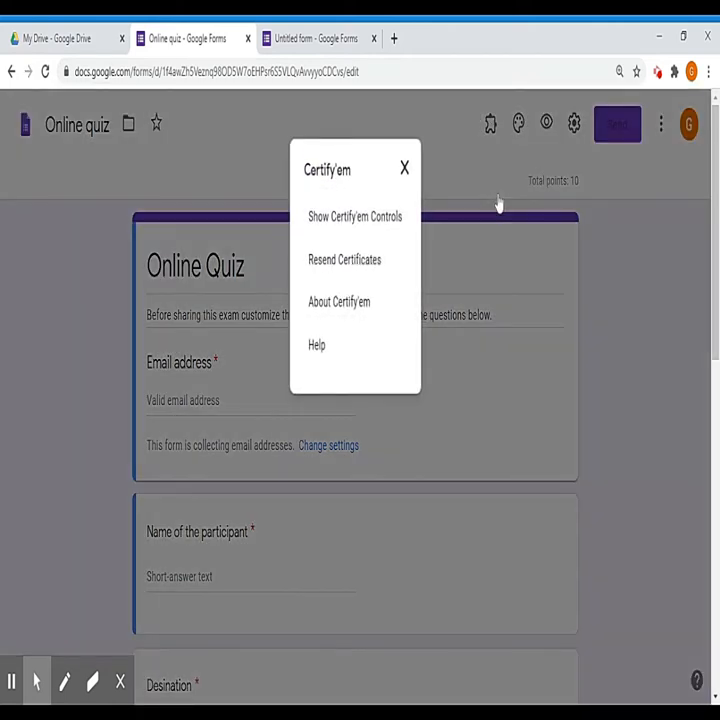
pyautogui.click(380, 230)
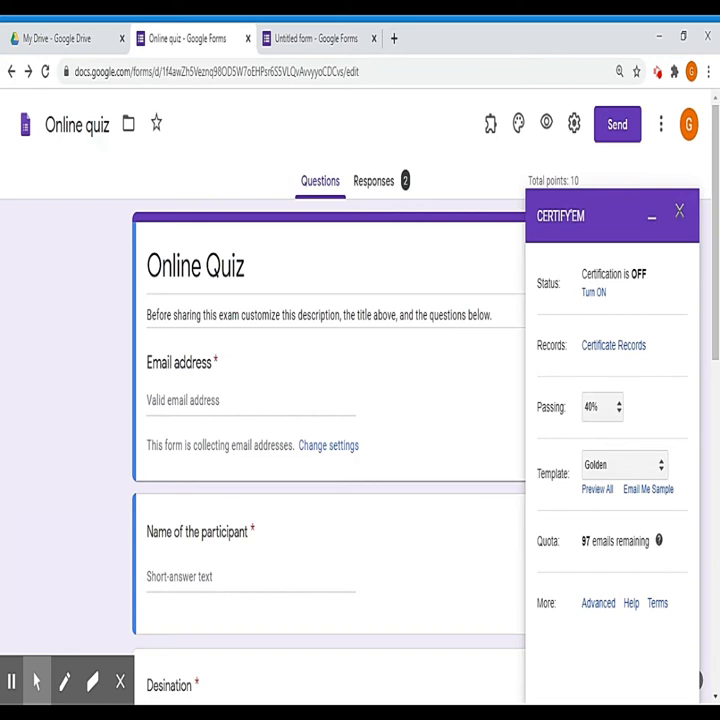
# Step: Turn Certify'em certification ON for the quiz and open the Certificate Records sheet
pyautogui.click(593, 292)
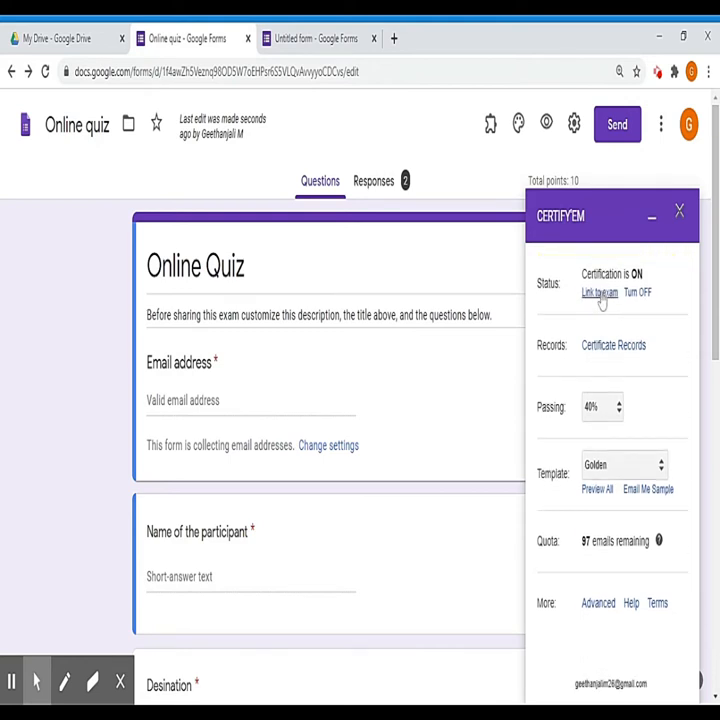
pyautogui.click(603, 348)
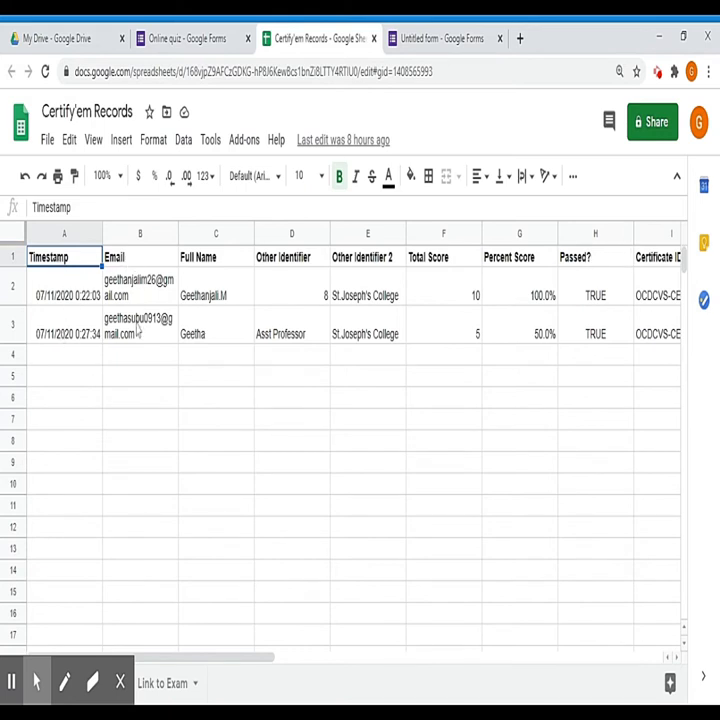
# Step: Review the Full Name column in Certify'em Records, then close the sheet
pyautogui.click(193, 265)
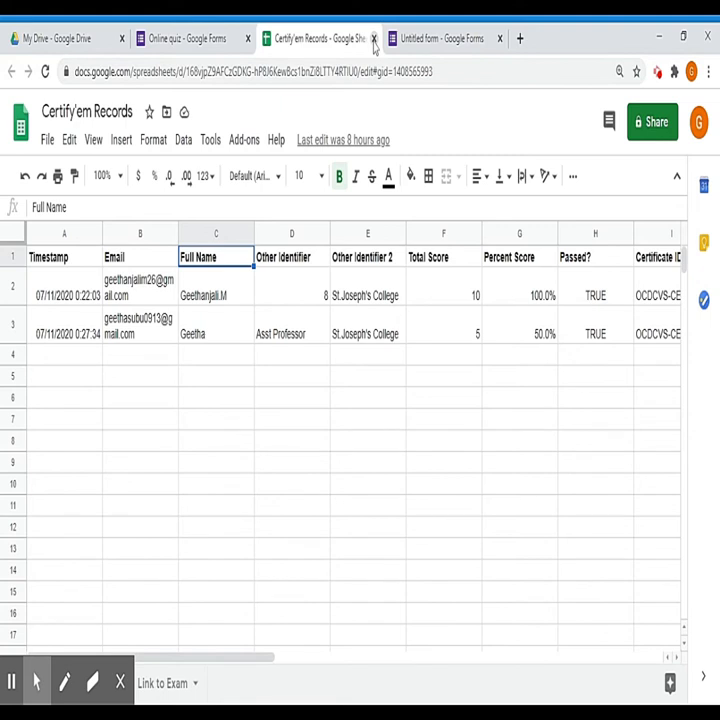
pyautogui.click(373, 39)
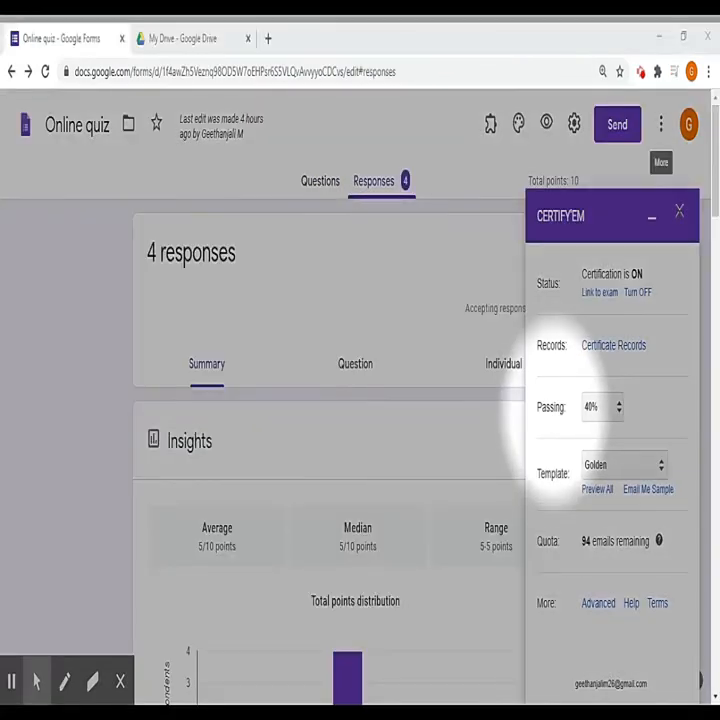
# Step: Check the 40% passing score and the Golden template, then preview all certificate templates
pyautogui.click(615, 408)
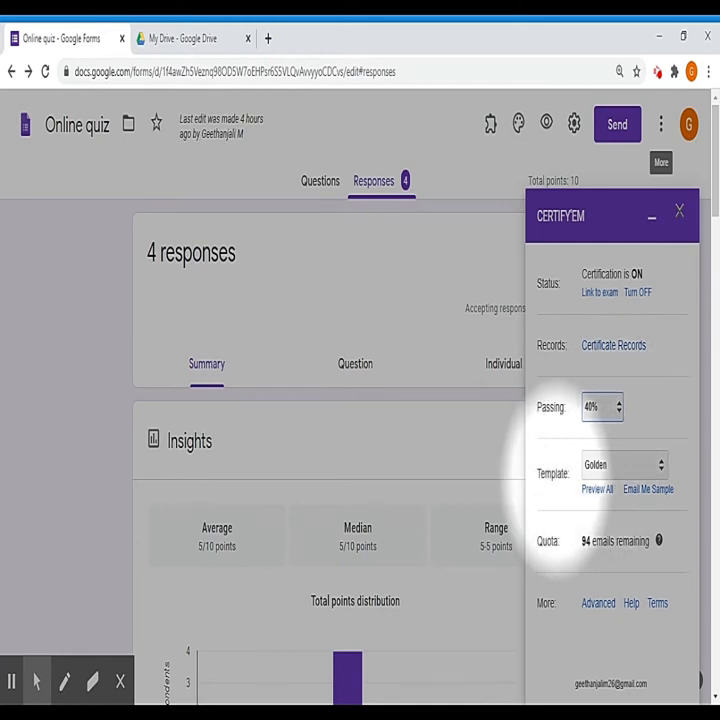
pyautogui.click(661, 466)
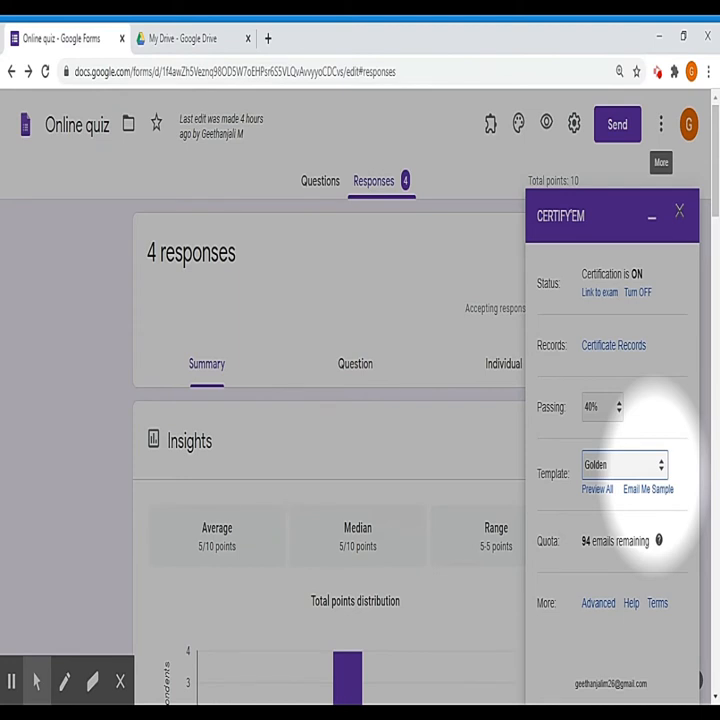
pyautogui.click(586, 500)
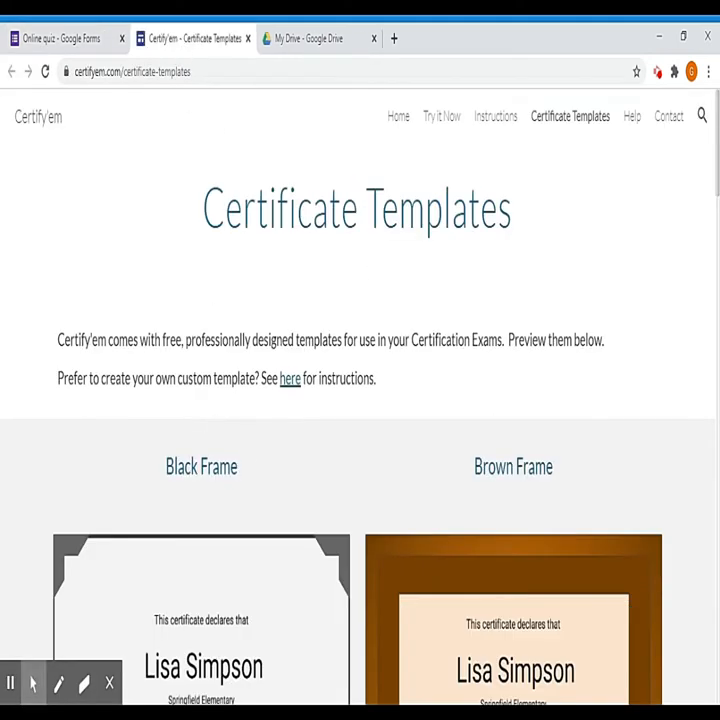
# Step: Browse the Certificate Templates designs such as Black Frame and Brown Frame, then close the page
pyautogui.scroll(-3, 211, 469)
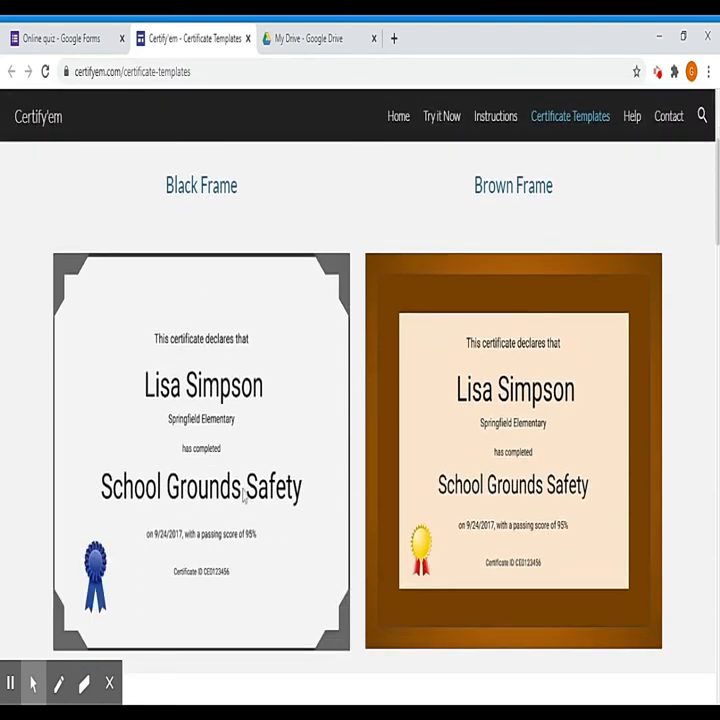
pyautogui.scroll(-8, 546, 516)
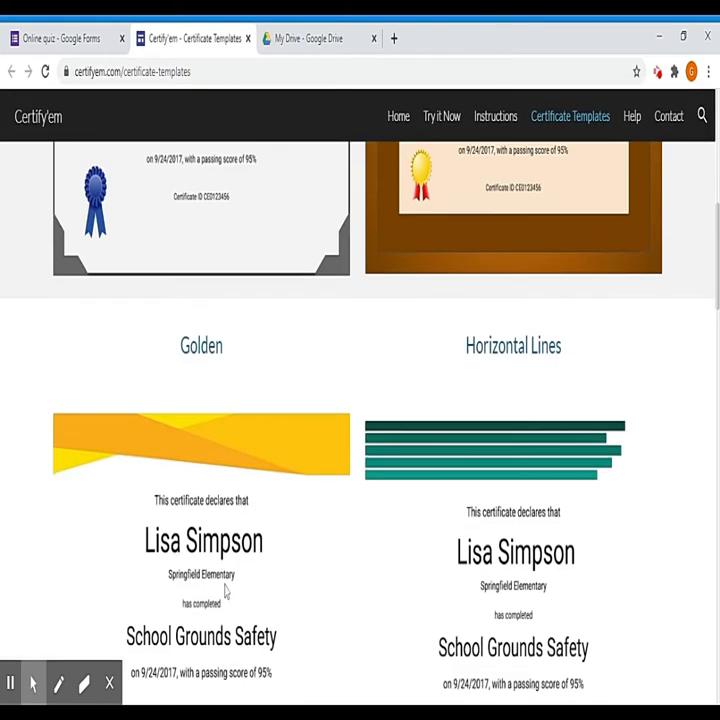
pyautogui.scroll(-4, 200, 561)
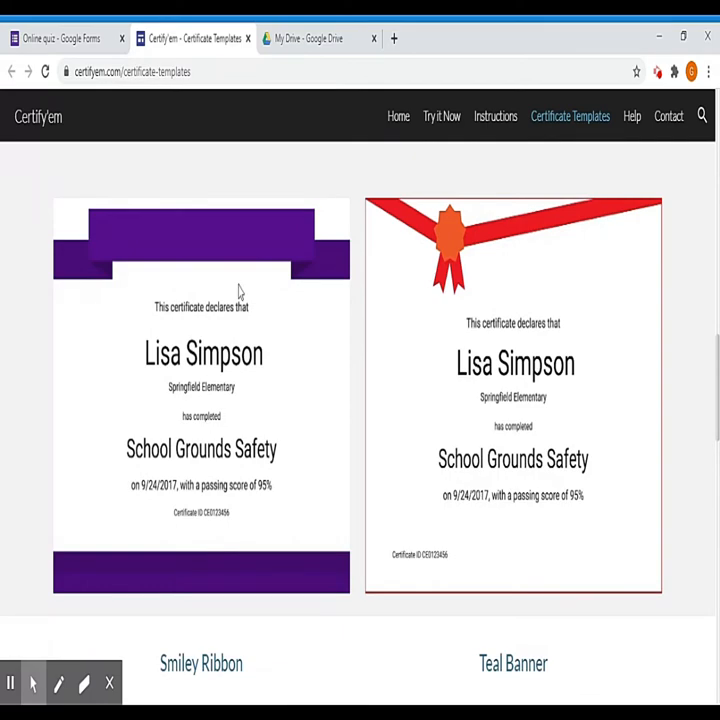
pyautogui.scroll(10, 313, 434)
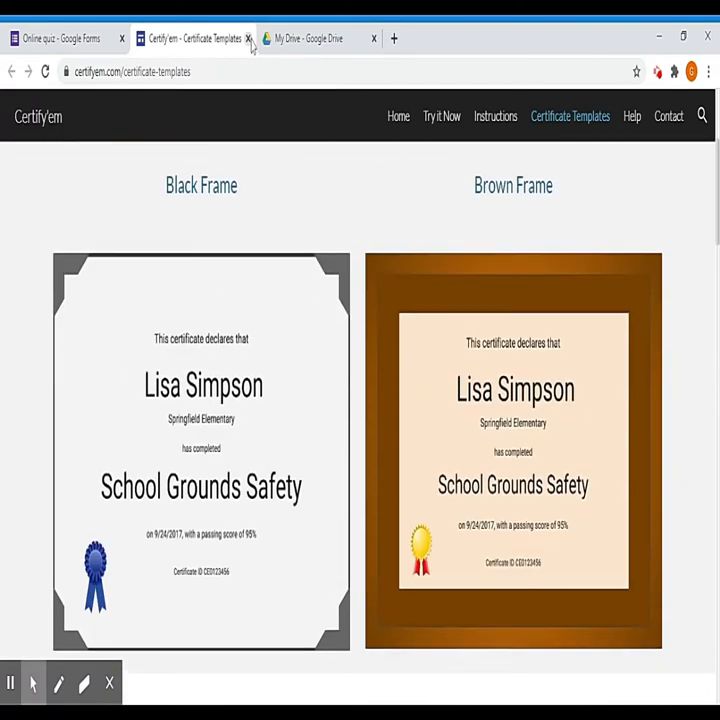
pyautogui.click(248, 38)
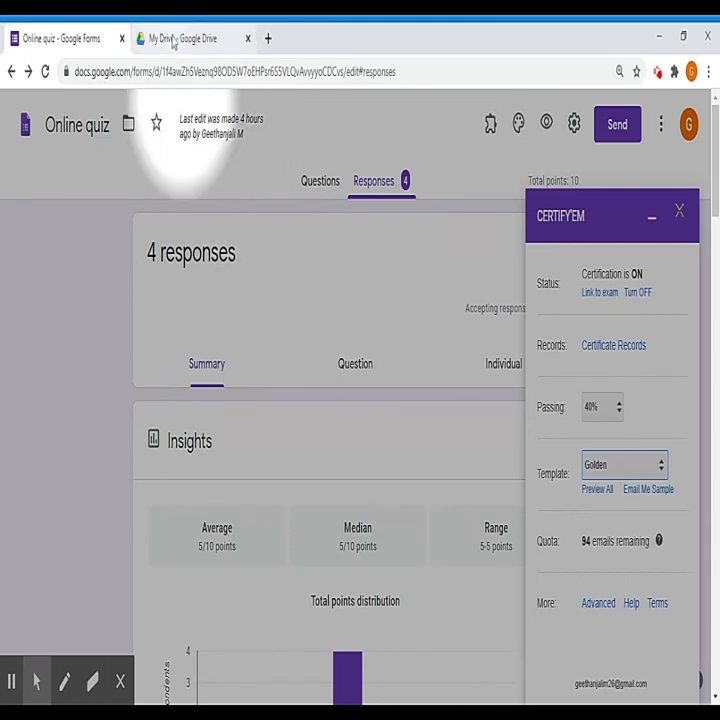
# Step: Create a Google Slides blank presentation from the My Drive right-click menu
pyautogui.click(173, 40)
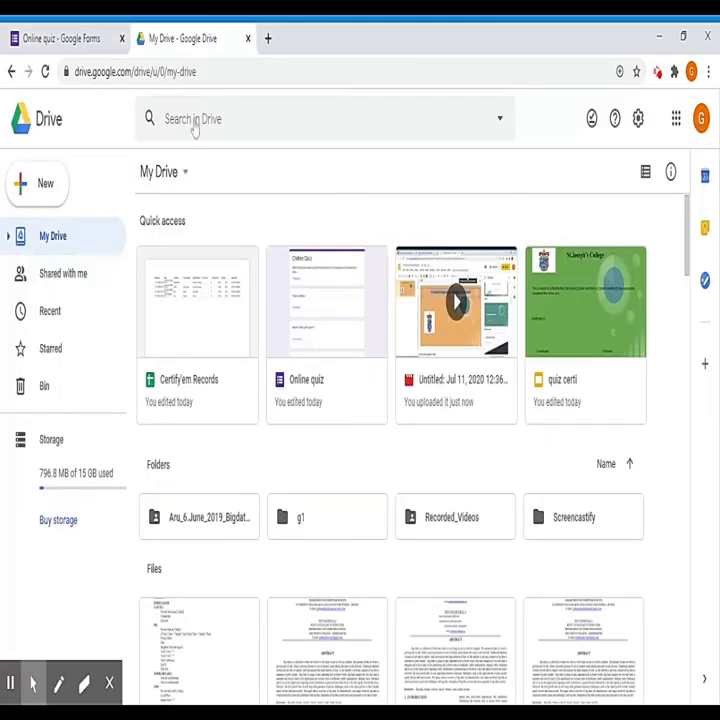
pyautogui.rightClick(254, 454)
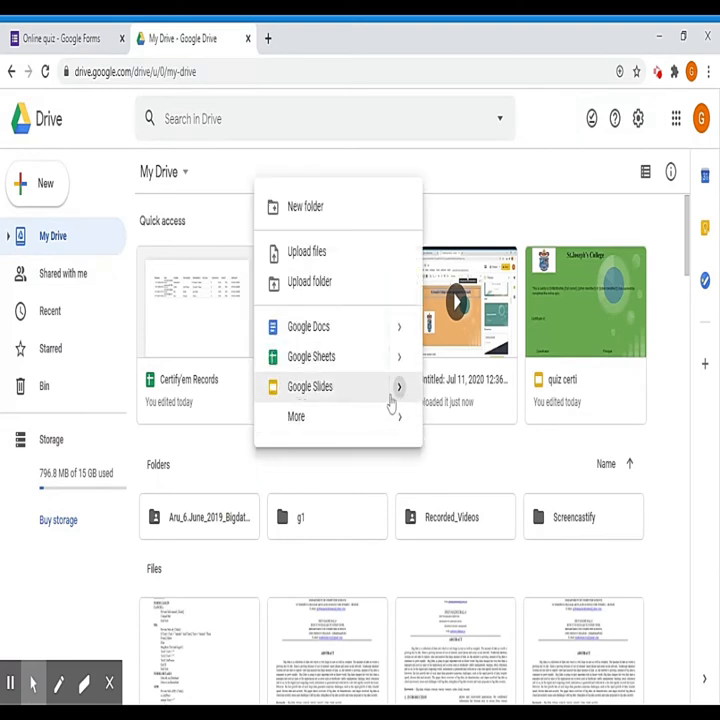
pyautogui.moveTo(400, 398)
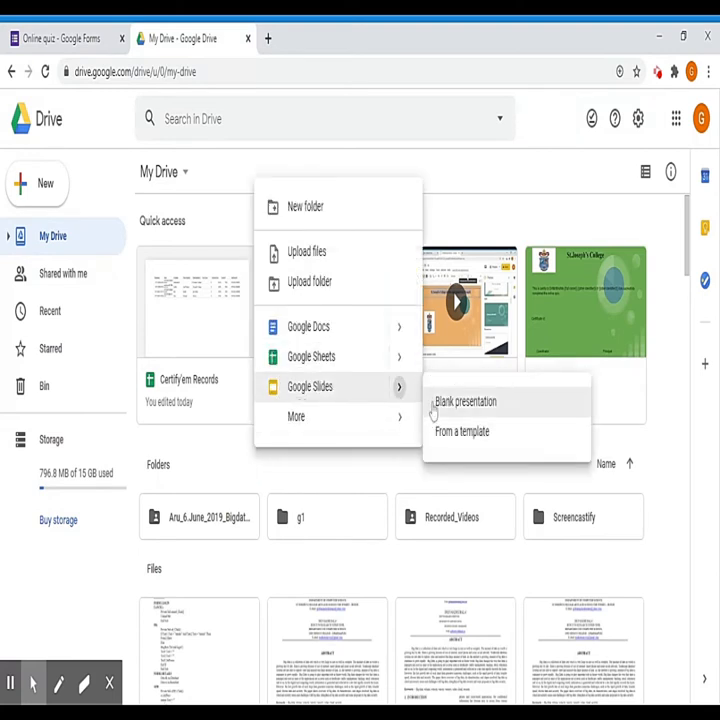
pyautogui.click(463, 402)
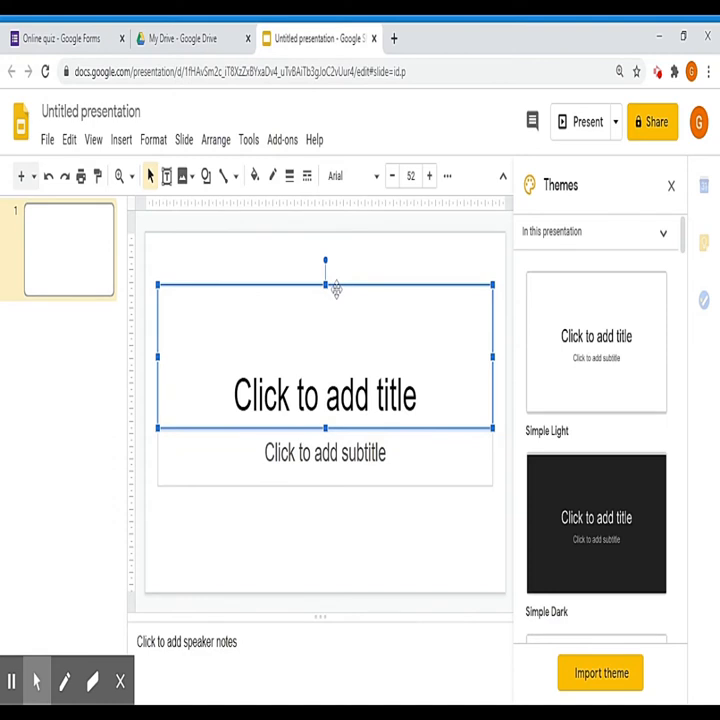
# Step: Delete the title placeholder and then the subtitle box from the first slide
pyautogui.rightClick(337, 292)
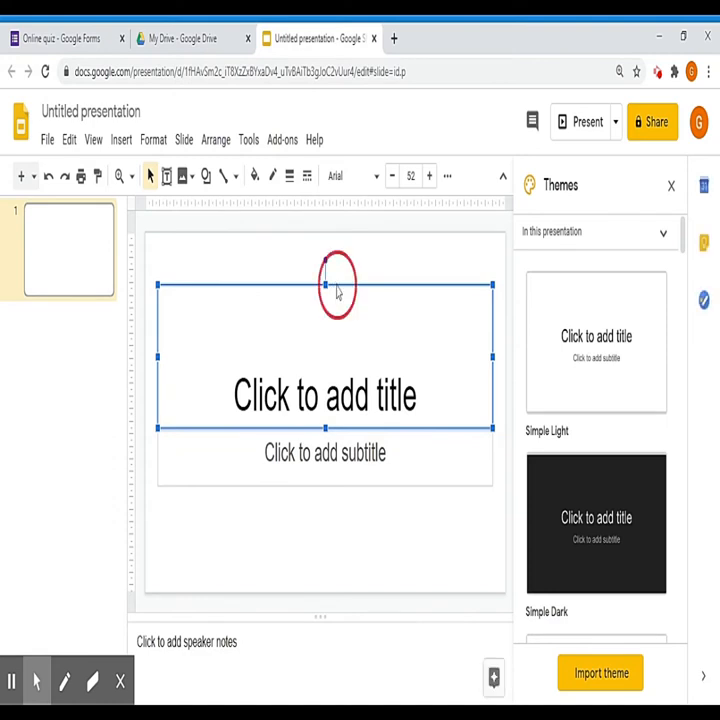
pyautogui.click(343, 304)
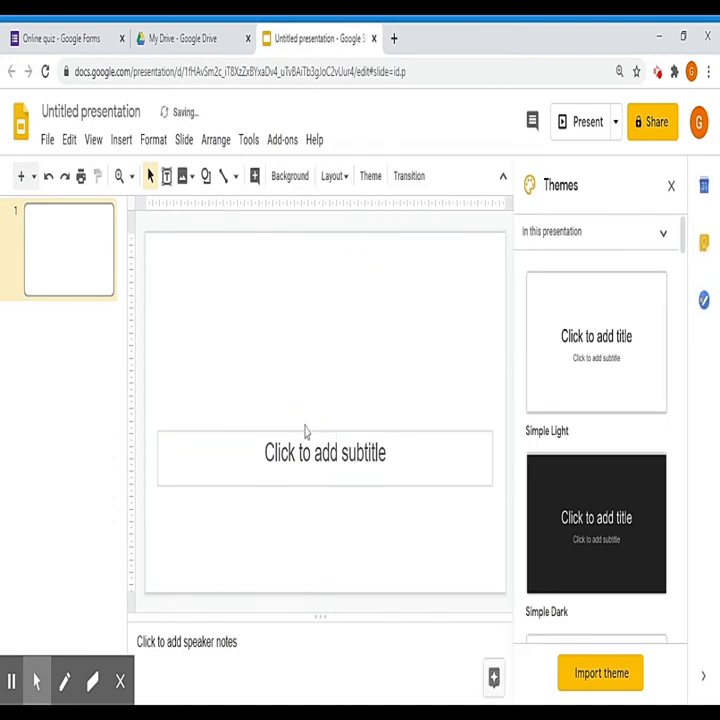
pyautogui.click(315, 450)
pyautogui.rightClick(307, 431)
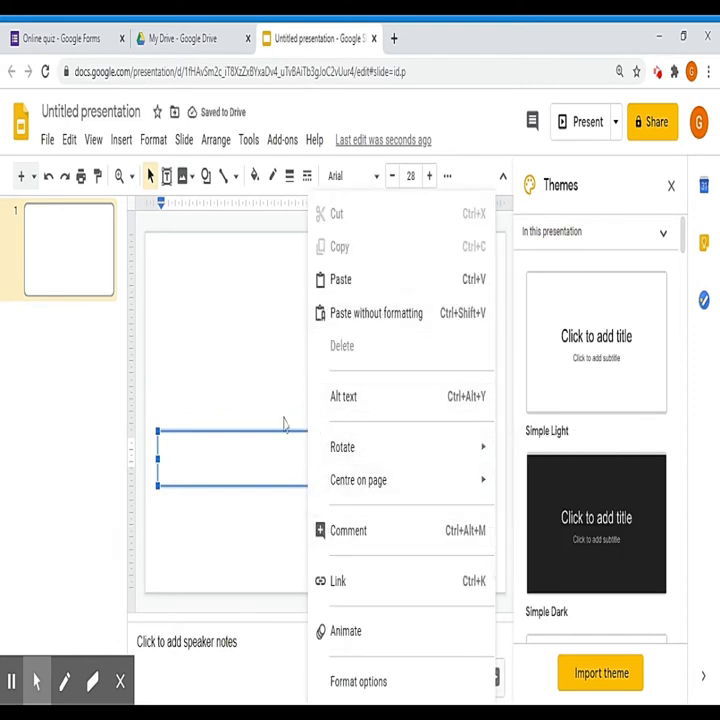
pyautogui.click(267, 426)
pyautogui.rightClick(267, 426)
pyautogui.click(292, 314)
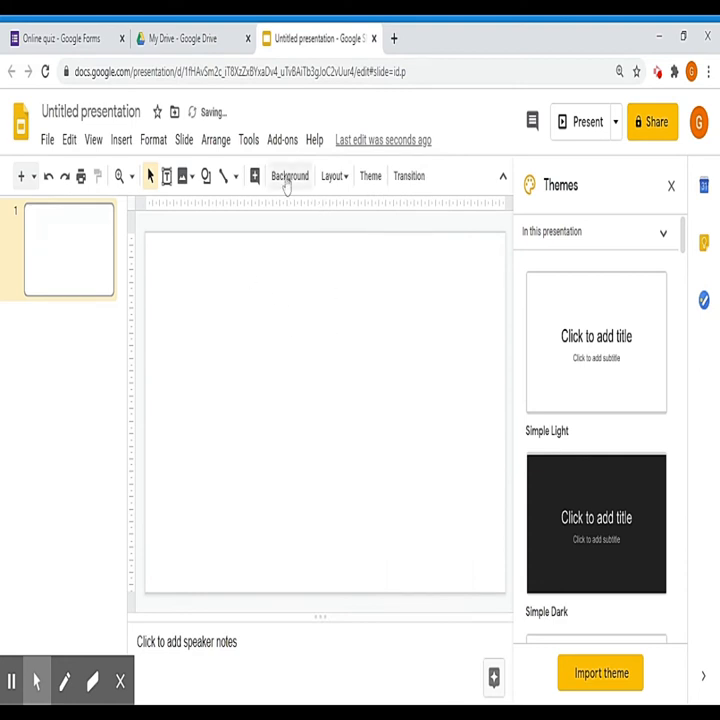
# Step: Set the slide background colour to orange
pyautogui.click(288, 178)
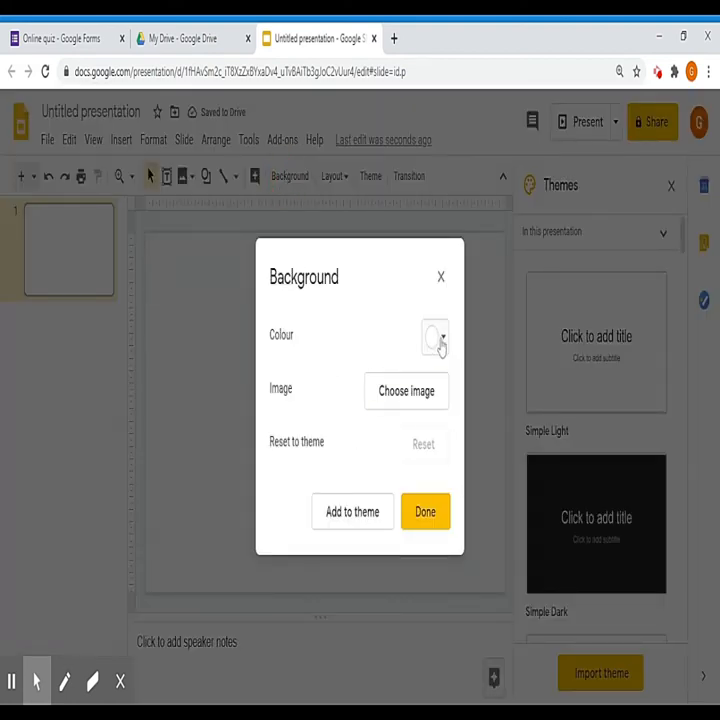
pyautogui.click(441, 345)
pyautogui.click(459, 477)
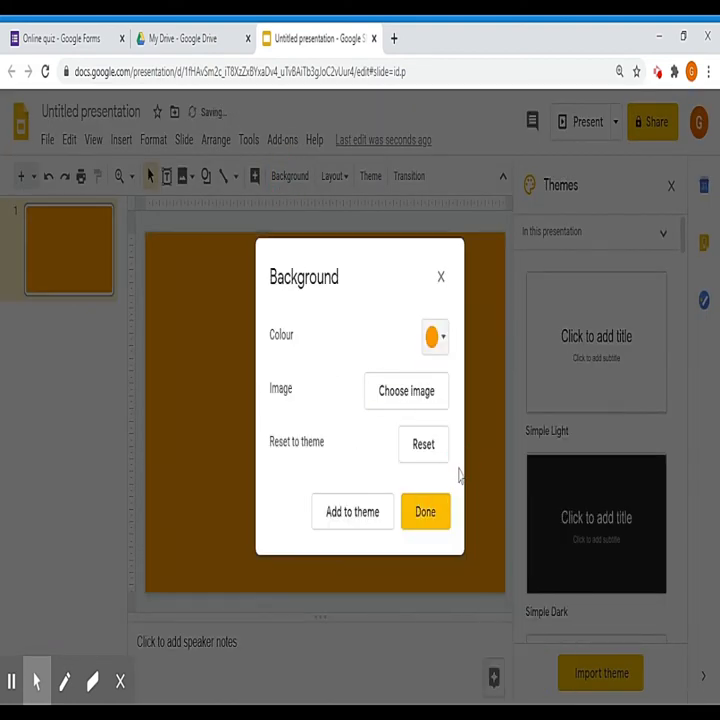
pyautogui.click(418, 513)
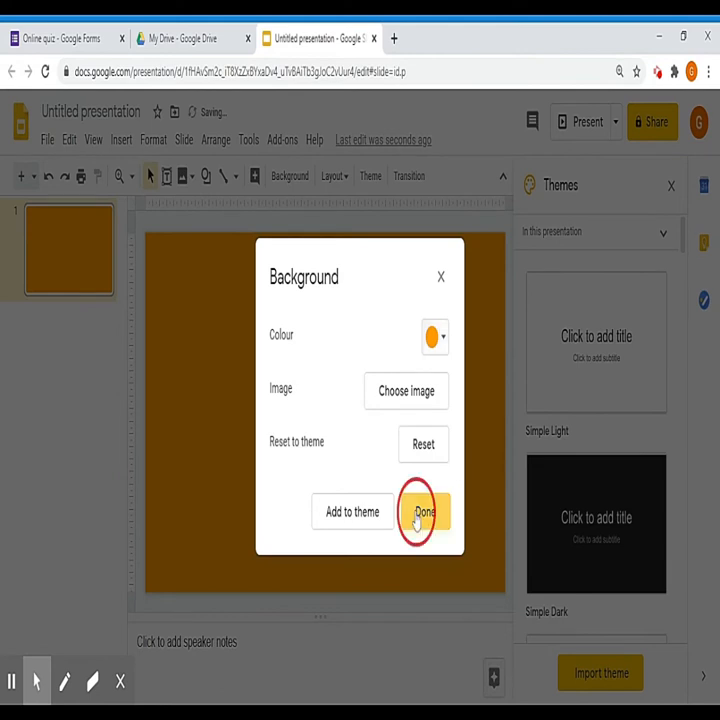
# Step: Apply the Momentum theme from the Themes panel
pyautogui.scroll(-10, 570, 375)
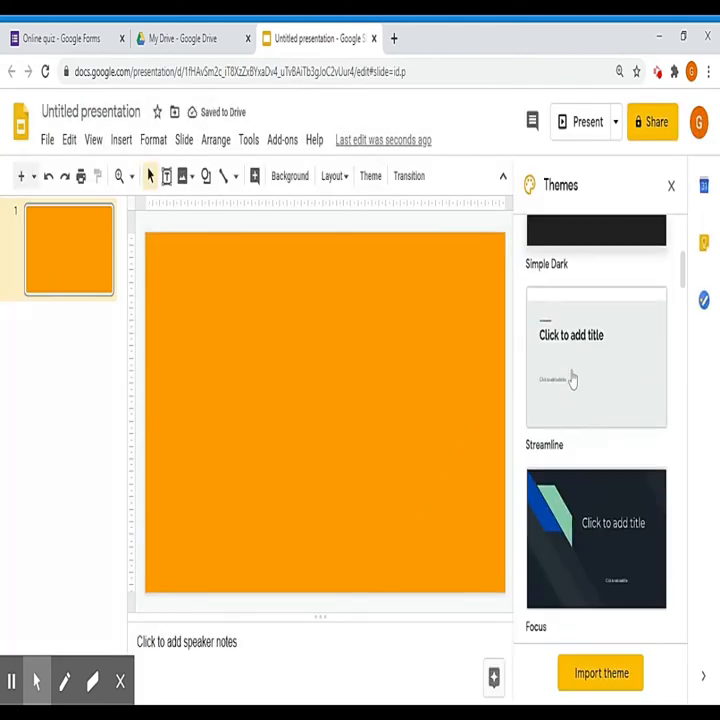
pyautogui.scroll(-2, 573, 383)
pyautogui.scroll(3, 573, 380)
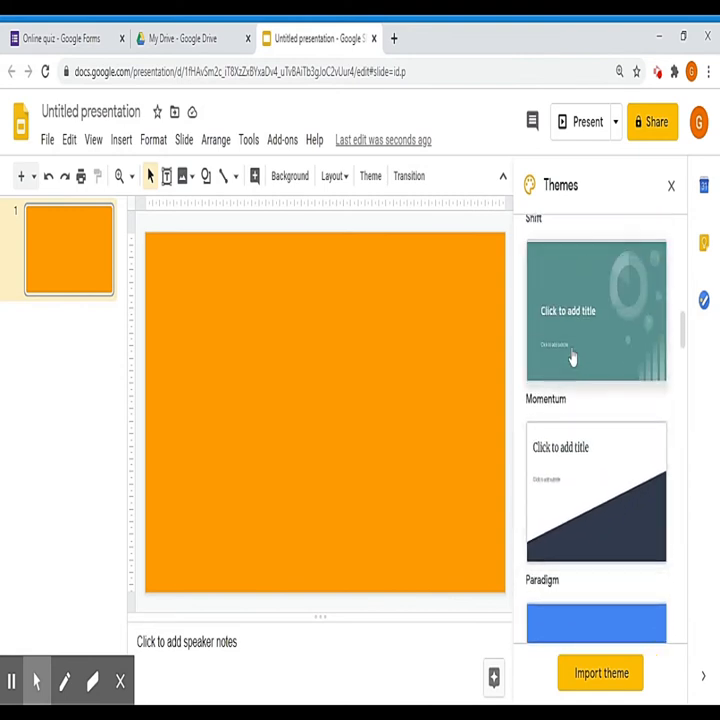
pyautogui.scroll(2, 575, 350)
pyautogui.scroll(-1, 573, 385)
pyautogui.scroll(-1, 573, 386)
pyautogui.click(577, 356)
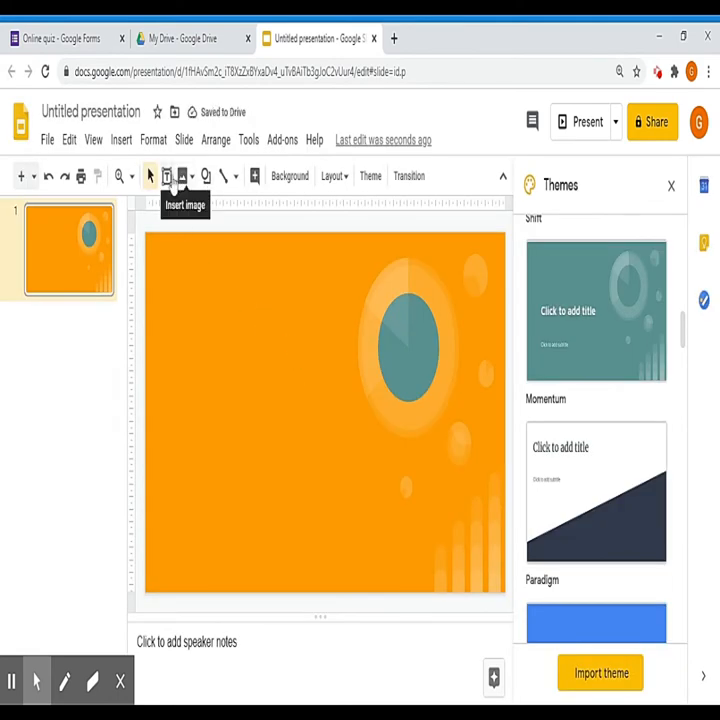
# Step: Add a wide text box across the top reading "St.Joseph's College" and select its text
pyautogui.click(168, 177)
pyautogui.moveTo(166, 262); pyautogui.dragTo(473, 337)
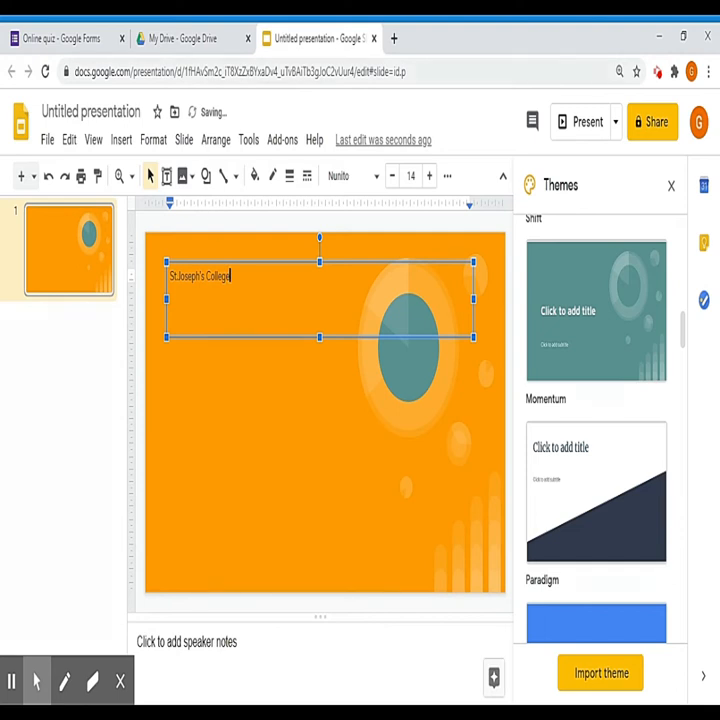
pyautogui.moveTo(170, 276); pyautogui.dragTo(233, 279)
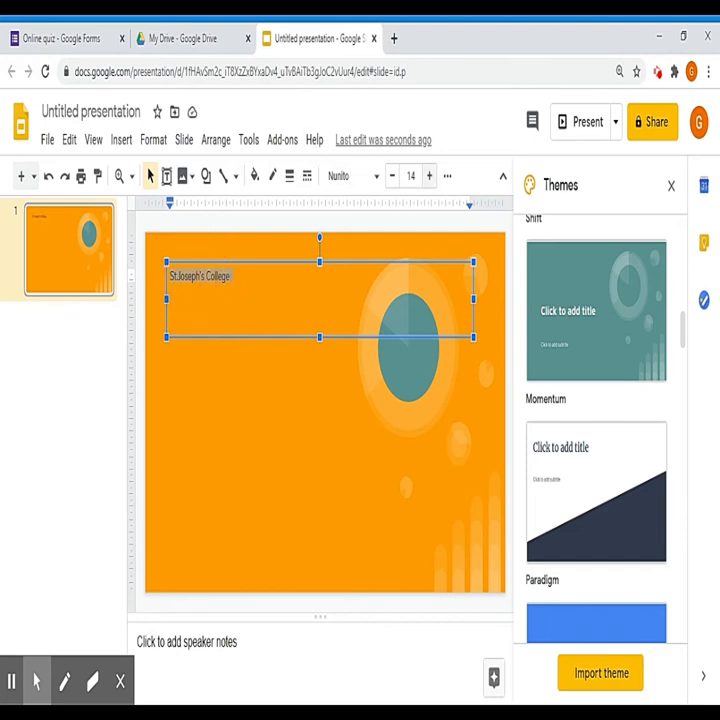
# Step: Centre the St.Joseph's College title and enlarge it to 25 pt
pyautogui.click(447, 176)
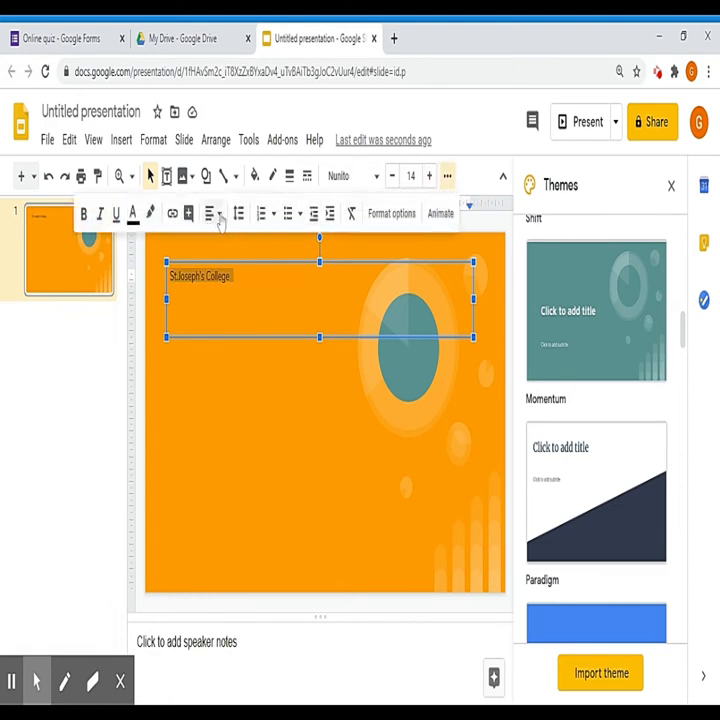
pyautogui.click(214, 213)
pyautogui.click(228, 247)
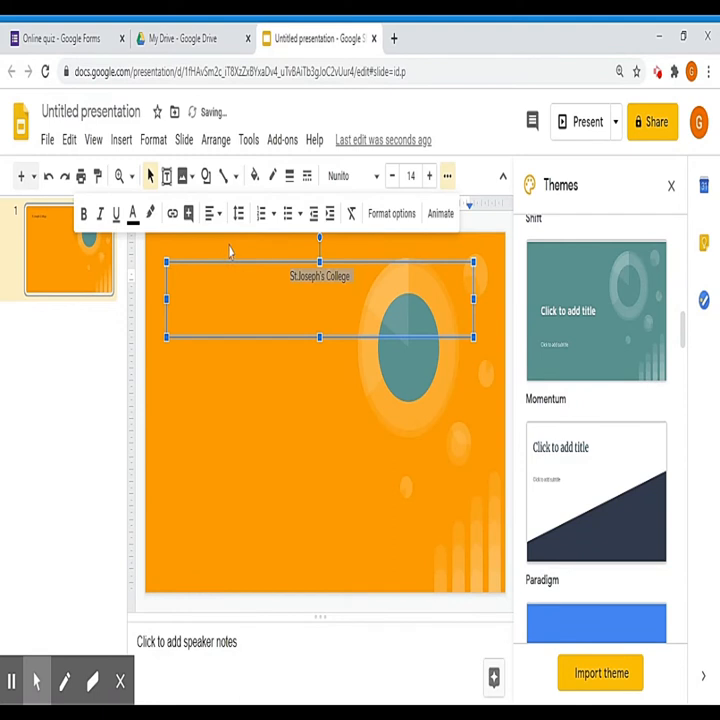
pyautogui.click(430, 177)
pyautogui.click(430, 177)
pyautogui.click(430, 177)
pyautogui.click(430, 177)
pyautogui.click(430, 177)
pyautogui.click(430, 177)
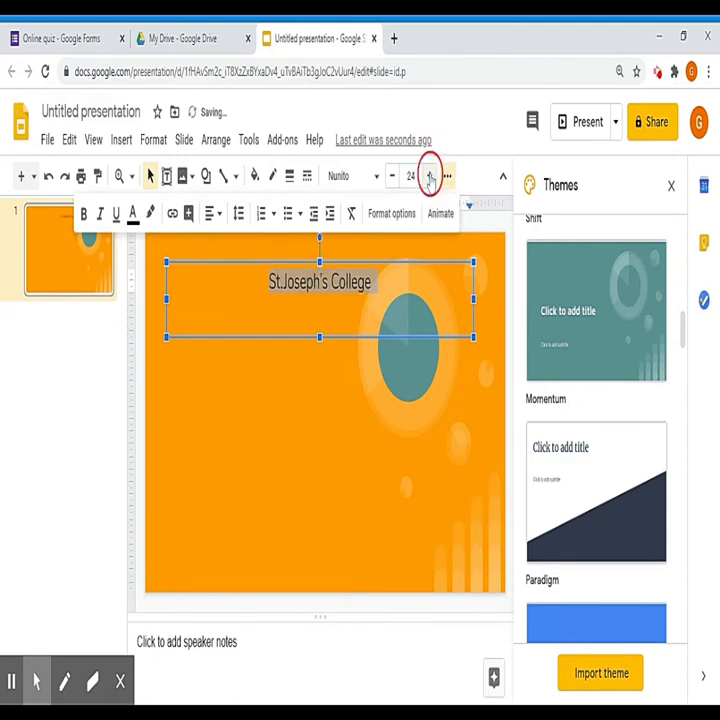
pyautogui.click(430, 177)
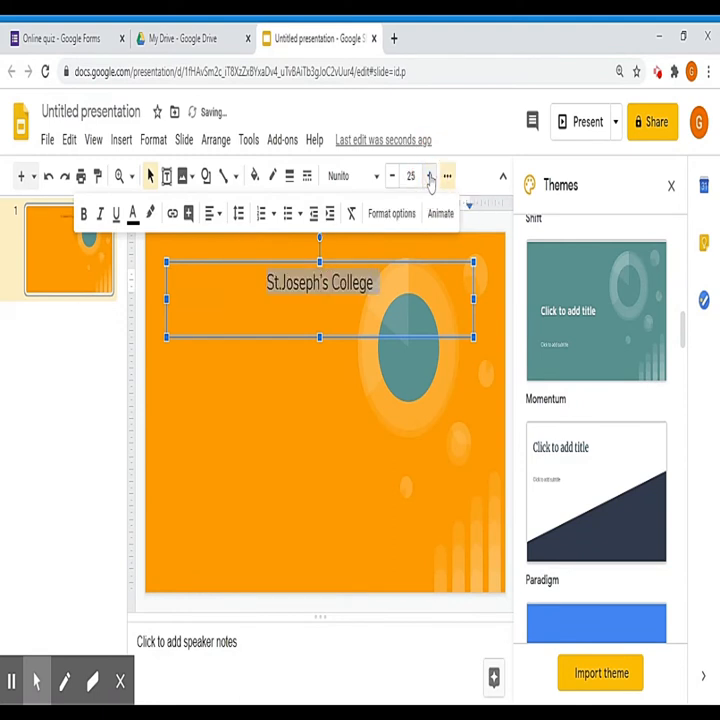
# Step: Set the title font to Georgia and make it bold
pyautogui.click(376, 177)
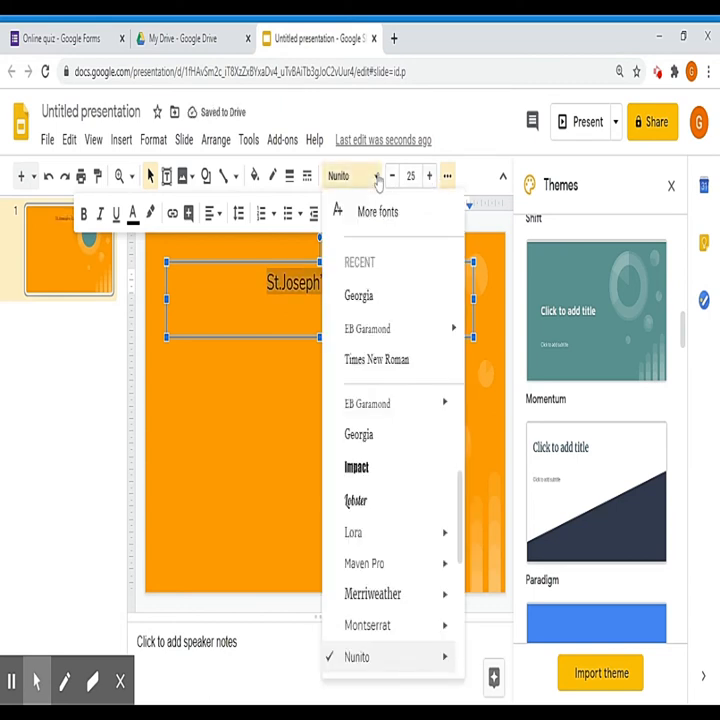
pyautogui.click(365, 445)
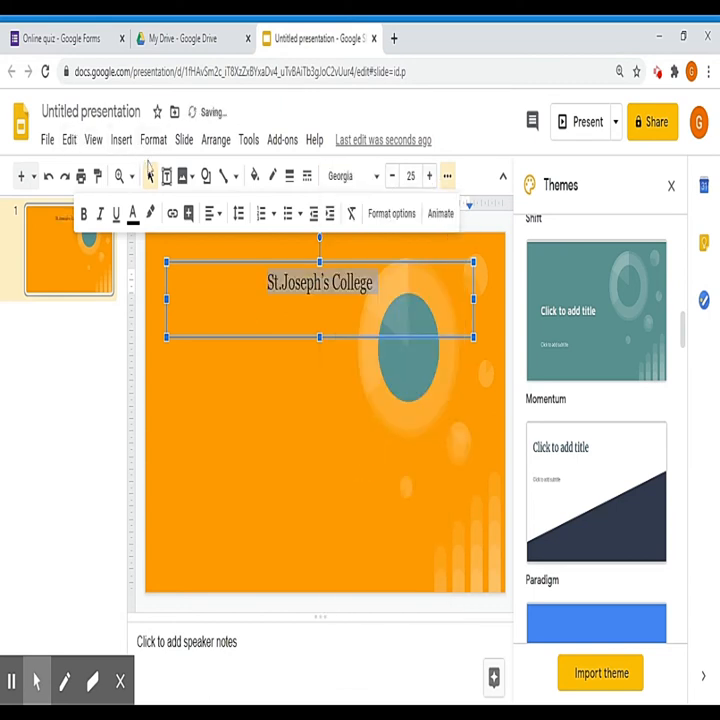
pyautogui.click(83, 213)
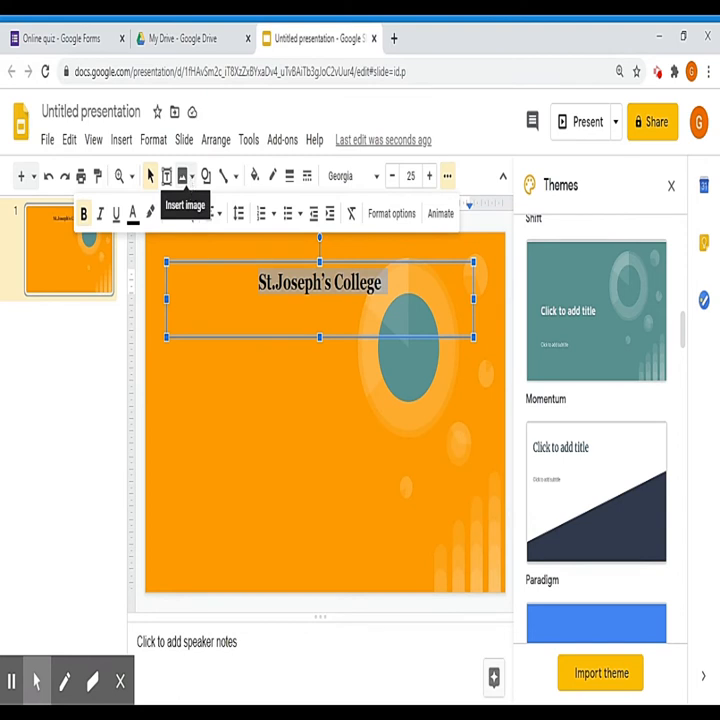
# Step: Upload the college crest image and move it toward the slide's left edge
pyautogui.click(191, 186)
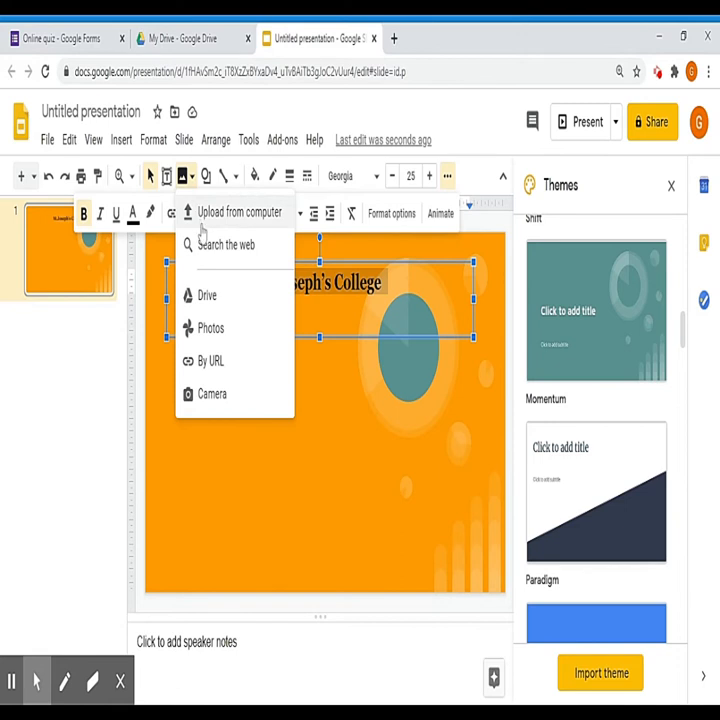
pyautogui.click(202, 222)
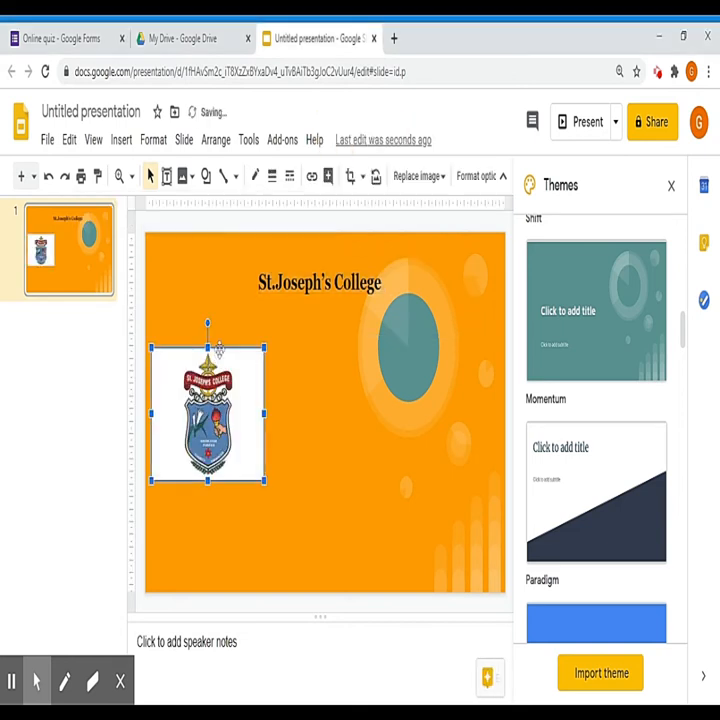
pyautogui.moveTo(217, 429); pyautogui.dragTo(210, 410)
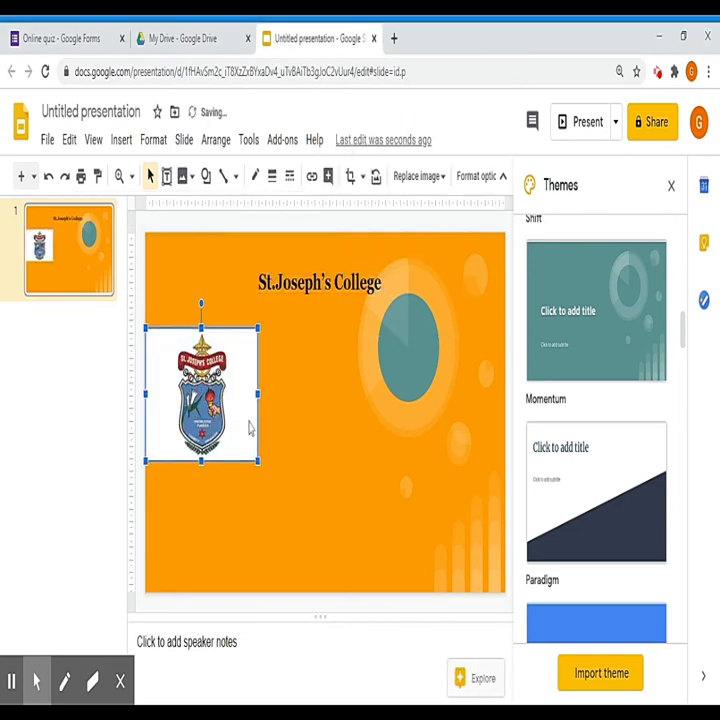
# Step: Shrink and trim the crest to fit the top-left corner beside the title
pyautogui.moveTo(257, 459)
pyautogui.mouseDown()
pyautogui.moveTo(246, 431)
pyautogui.moveTo(246, 390)
pyautogui.moveTo(247, 449)
pyautogui.mouseUp()
pyautogui.moveTo(146, 390); pyautogui.dragTo(167, 390)
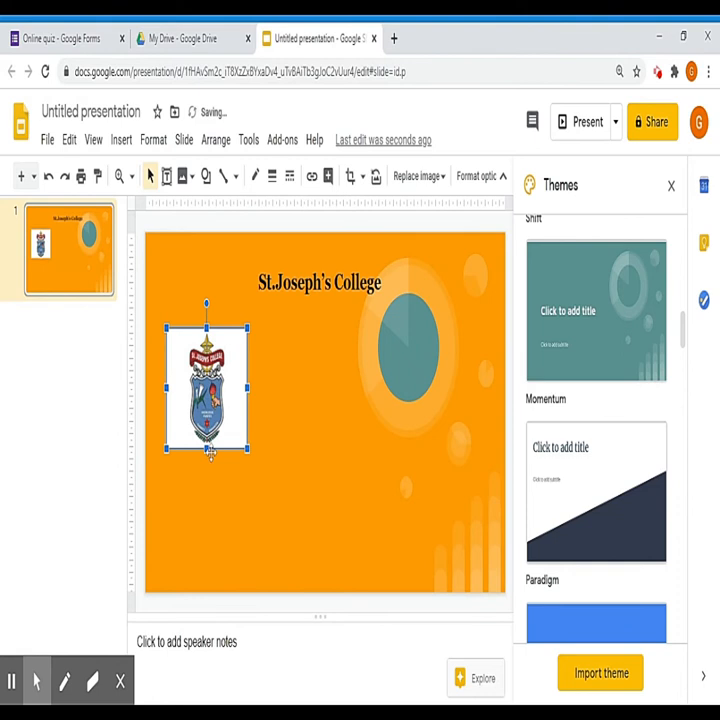
pyautogui.moveTo(207, 455); pyautogui.dragTo(206, 411)
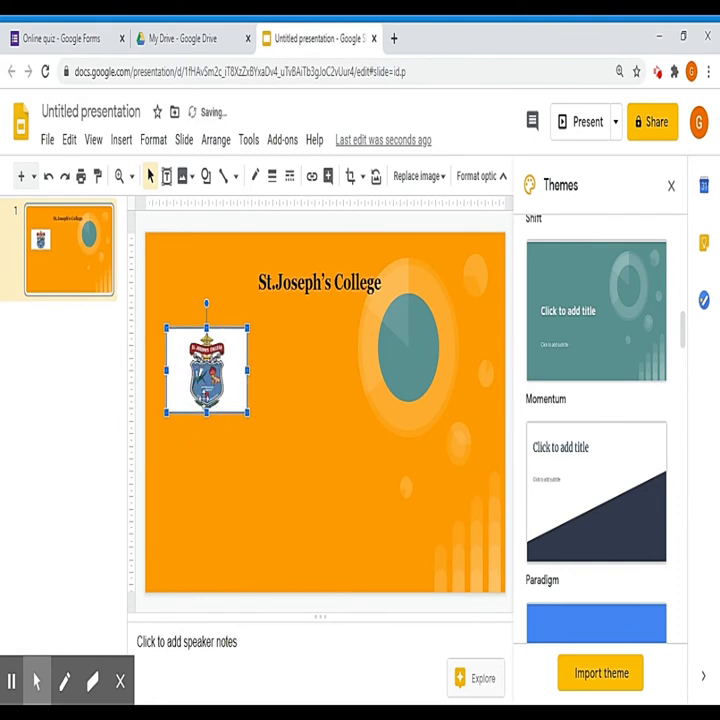
pyautogui.moveTo(248, 370); pyautogui.dragTo(196, 299)
# Step: Stretch the title box right, up, left and down to frame the crest
pyautogui.click(266, 313)
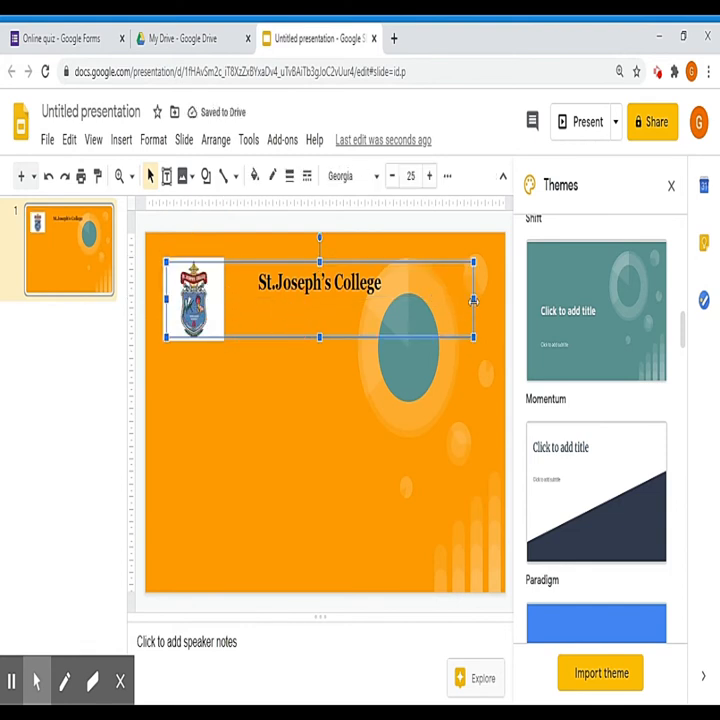
pyautogui.moveTo(475, 298); pyautogui.dragTo(494, 298)
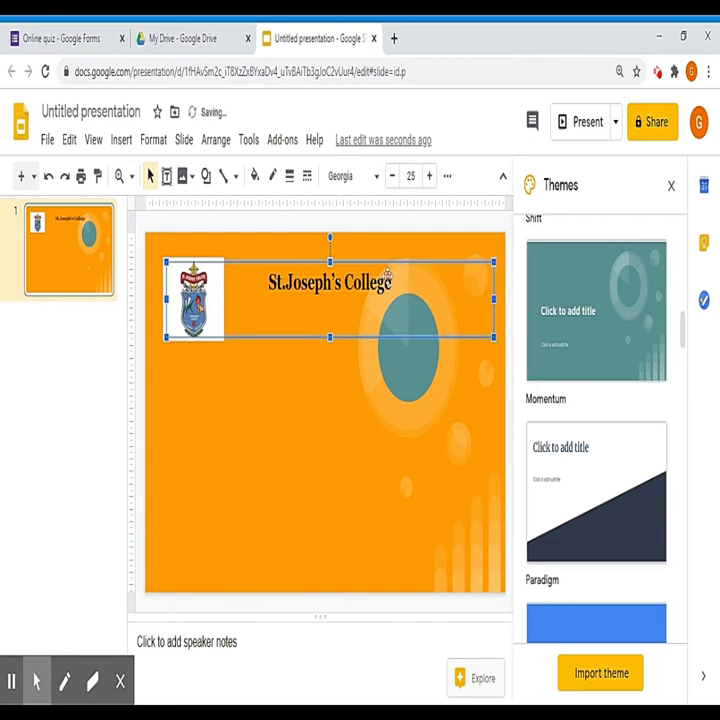
pyautogui.moveTo(330, 262)
pyautogui.mouseDown()
pyautogui.moveTo(331, 244)
pyautogui.moveTo(331, 253)
pyautogui.mouseUp()
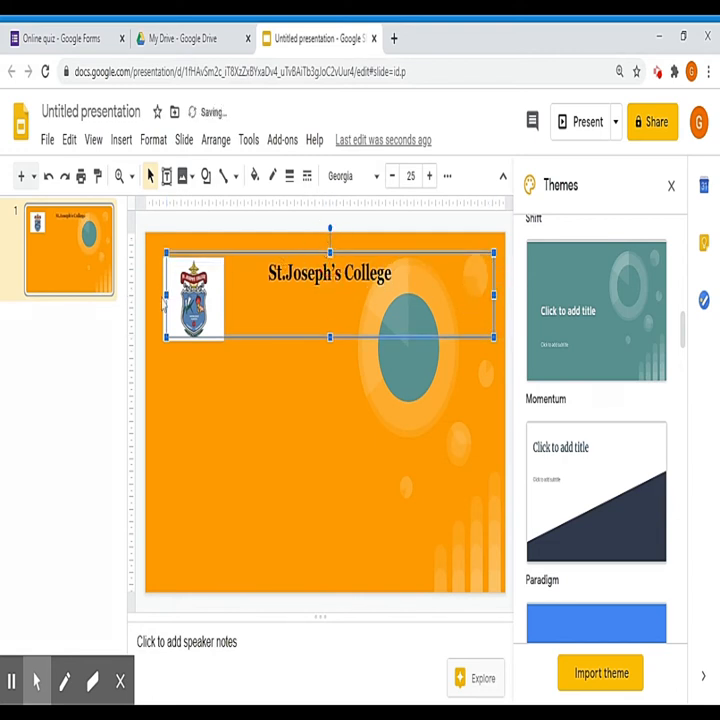
pyautogui.moveTo(166, 294); pyautogui.dragTo(157, 295)
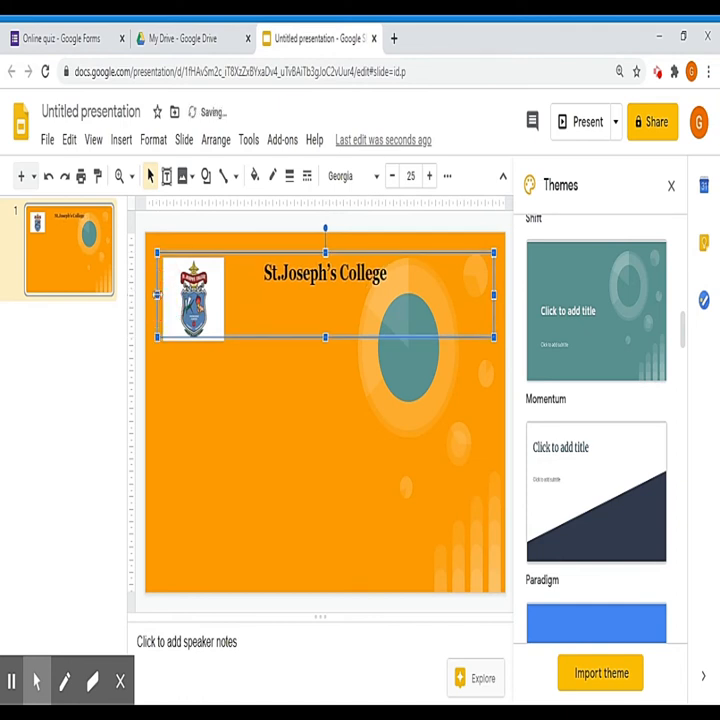
pyautogui.moveTo(326, 339); pyautogui.dragTo(326, 350)
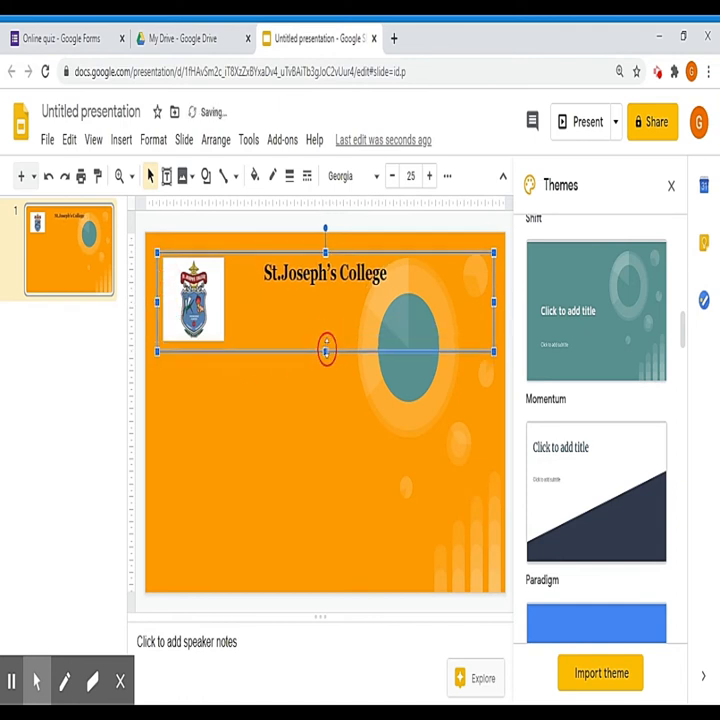
pyautogui.click(167, 177)
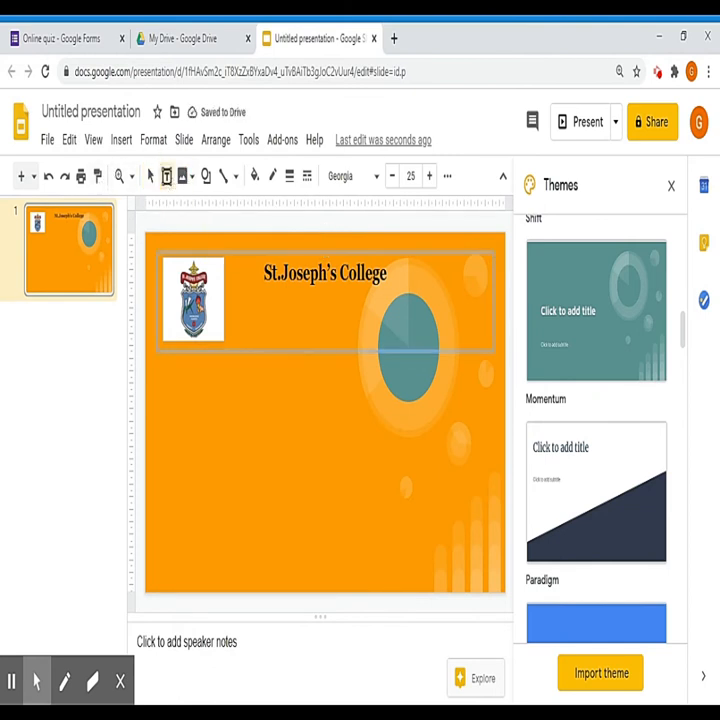
# Step: Add a text box below the header reading 'This is certify to Mr/Mrs [[full name]][[other identifier]]'
pyautogui.moveTo(164, 381); pyautogui.dragTo(488, 493)
pyautogui.click(246, 403)
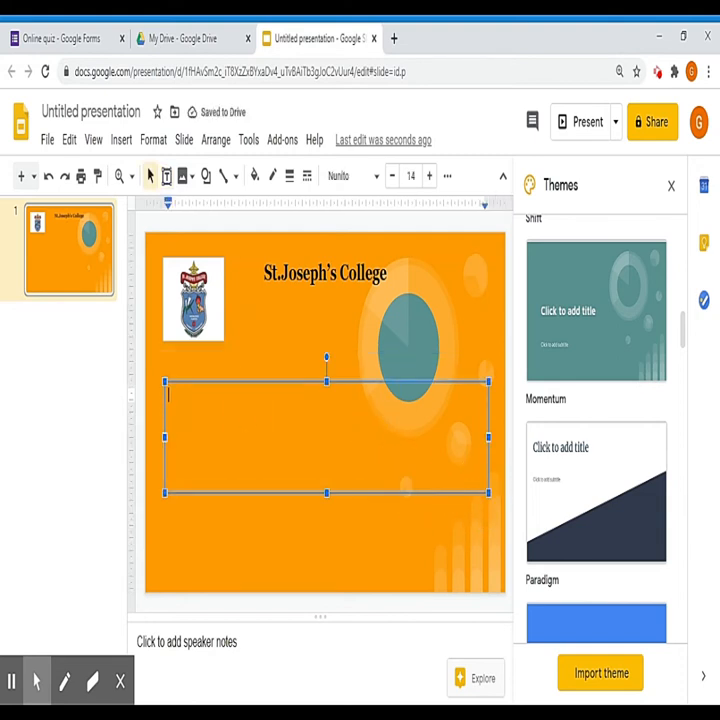
pyautogui.write('This to')
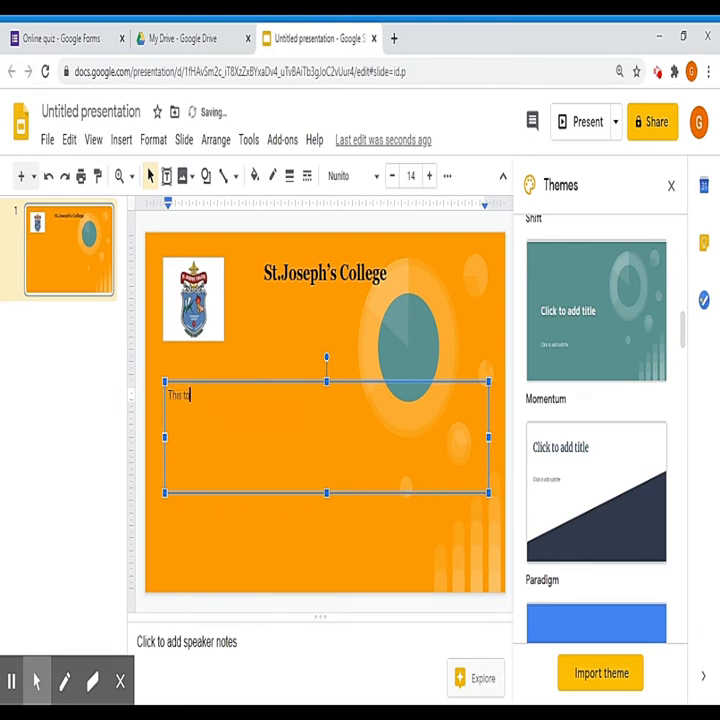
pyautogui.press('BackSpace')
pyautogui.press('BackSpace')
pyautogui.press('BackSpace')
pyautogui.press('BackSpace')
pyautogui.write('is')
pyautogui.write(' to')
pyautogui.write(' co')
pyautogui.press('BackSpace')
pyautogui.press('BackSpace')
pyautogui.press('BackSpace')
pyautogui.press('BackSpace')
pyautogui.press('BackSpace')
pyautogui.write('certify to Mr/Mrs ')
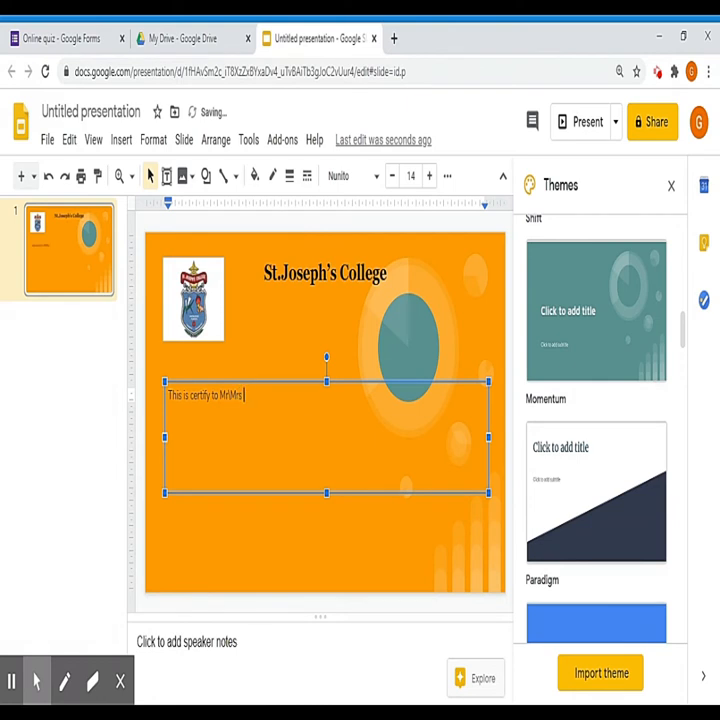
pyautogui.write(' [')
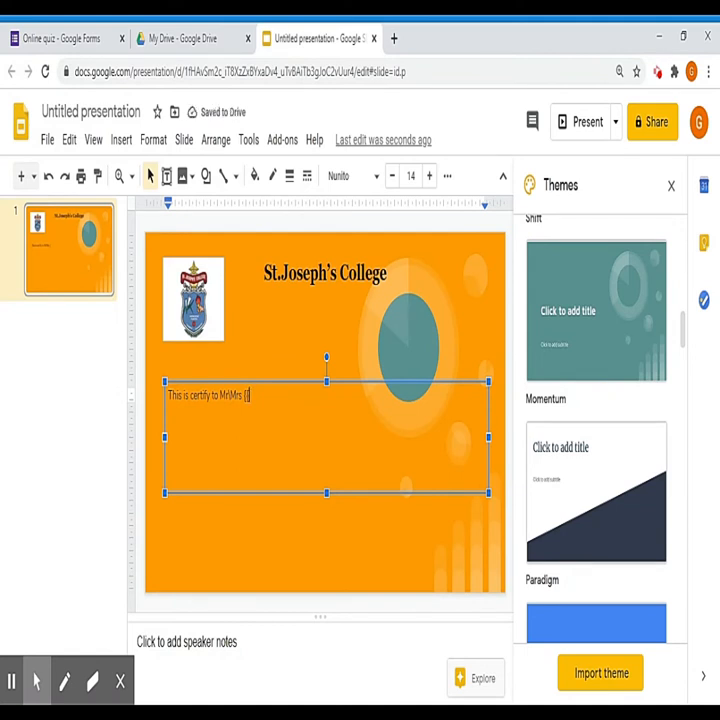
pyautogui.write('[full name')
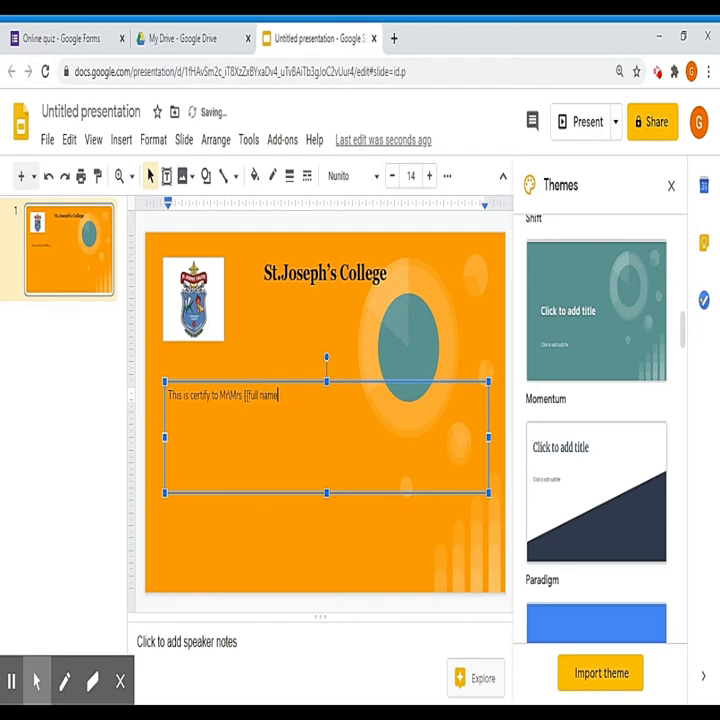
pyautogui.write(']]')
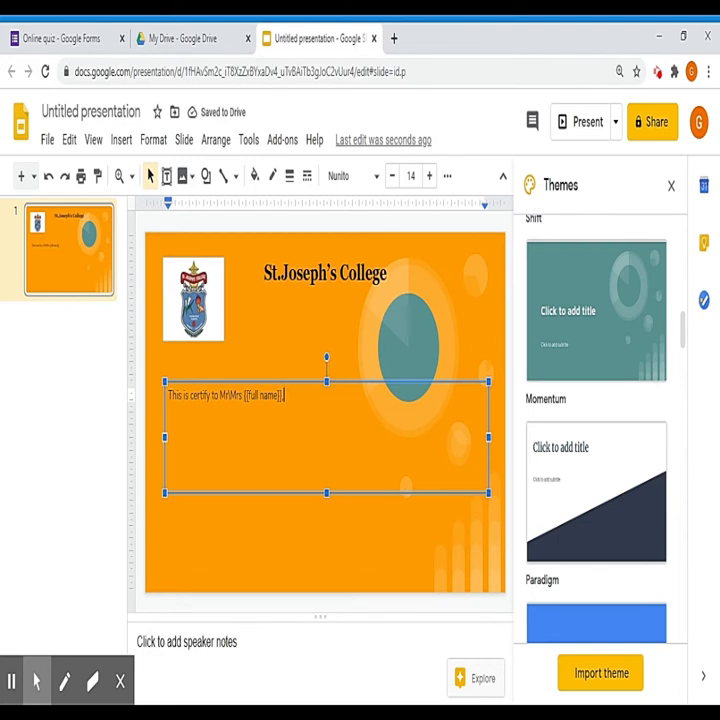
pyautogui.write('[[')
pyautogui.write('oth')
pyautogui.write('er ')
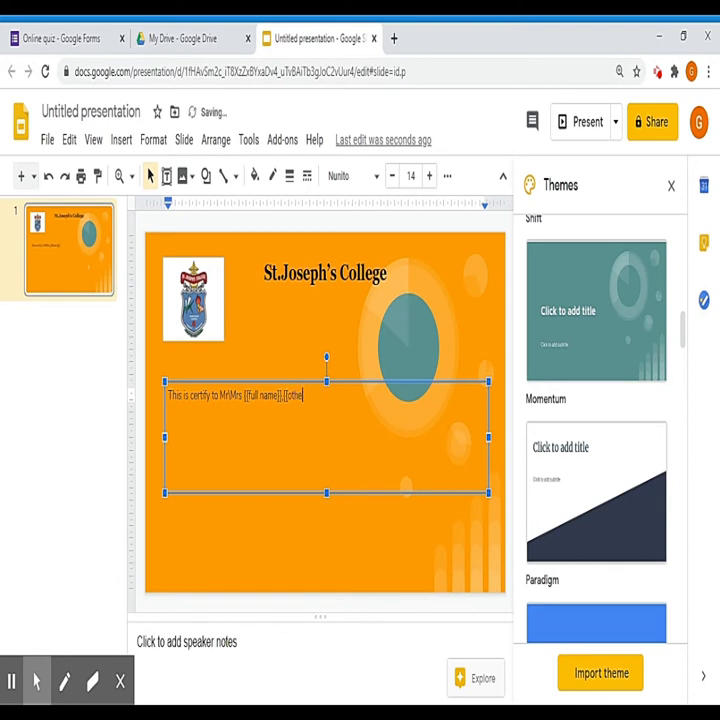
pyautogui.write('identifier]]')
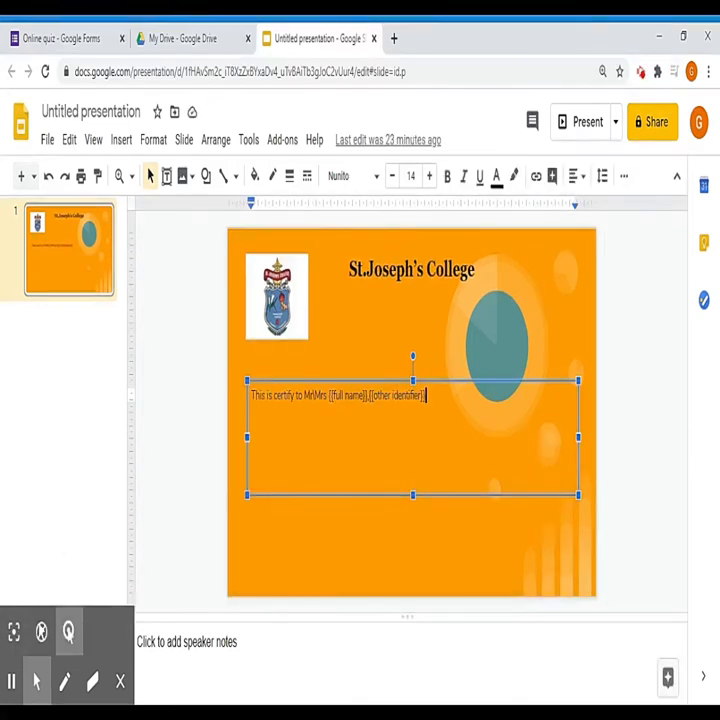
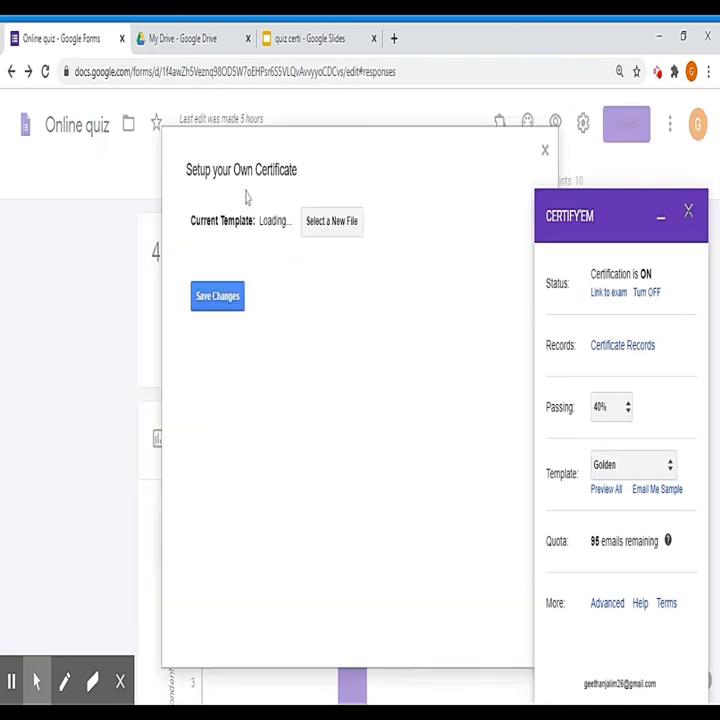
# Step: Select the 'quiz certi' Slides presentation as the Certify'em certificate template and save the change
pyautogui.click(334, 224)
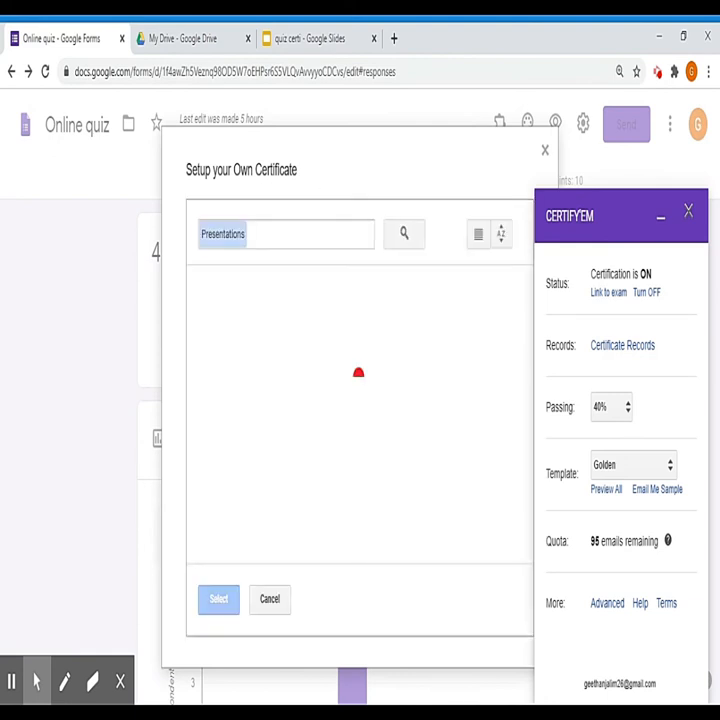
pyautogui.scroll(-3, 270, 375)
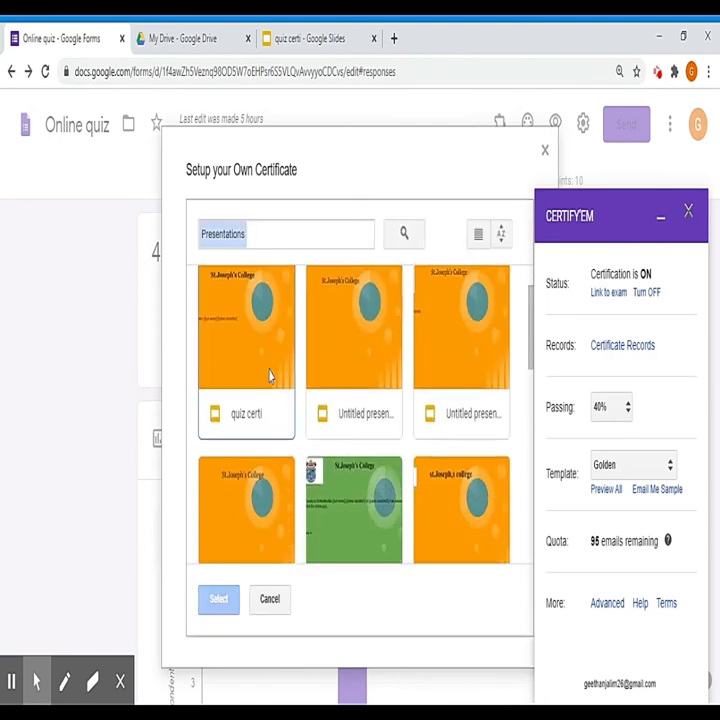
pyautogui.scroll(2, 270, 376)
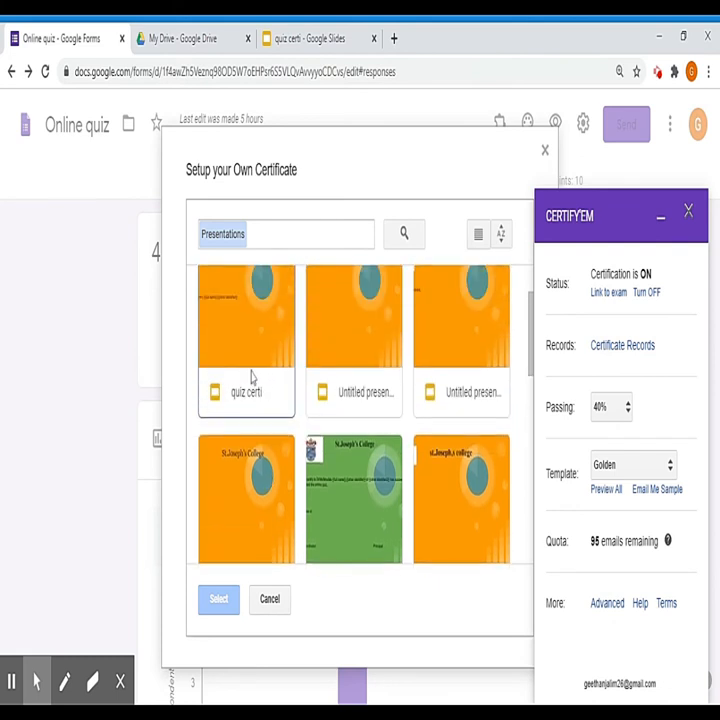
pyautogui.click(252, 377)
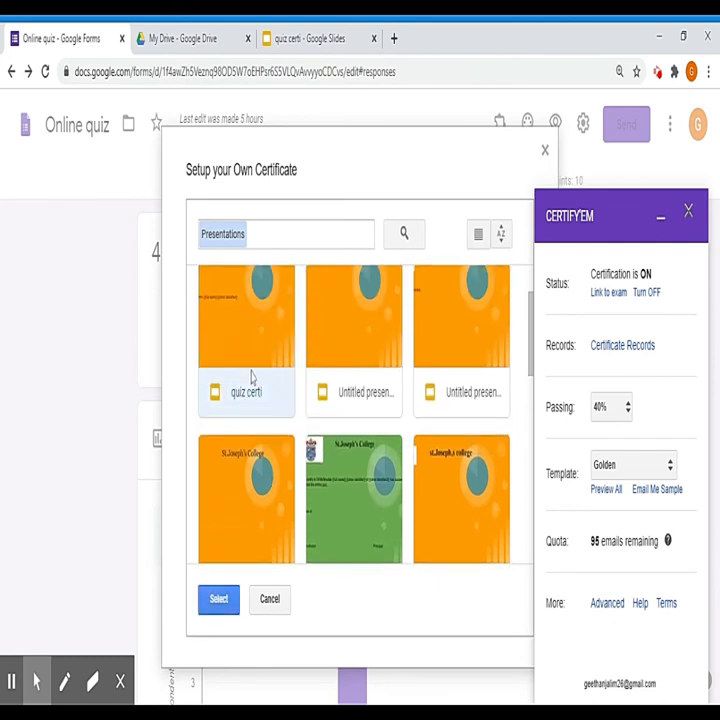
pyautogui.click(222, 604)
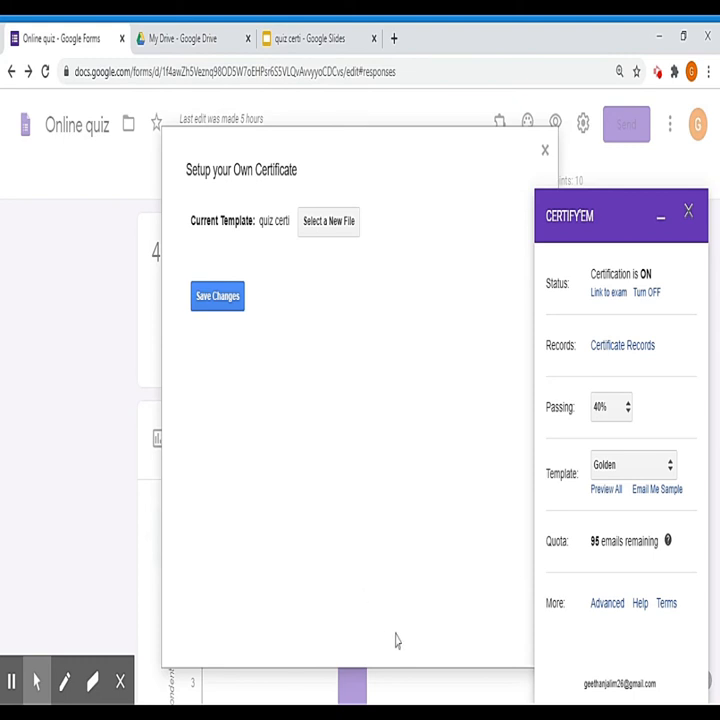
pyautogui.click(220, 306)
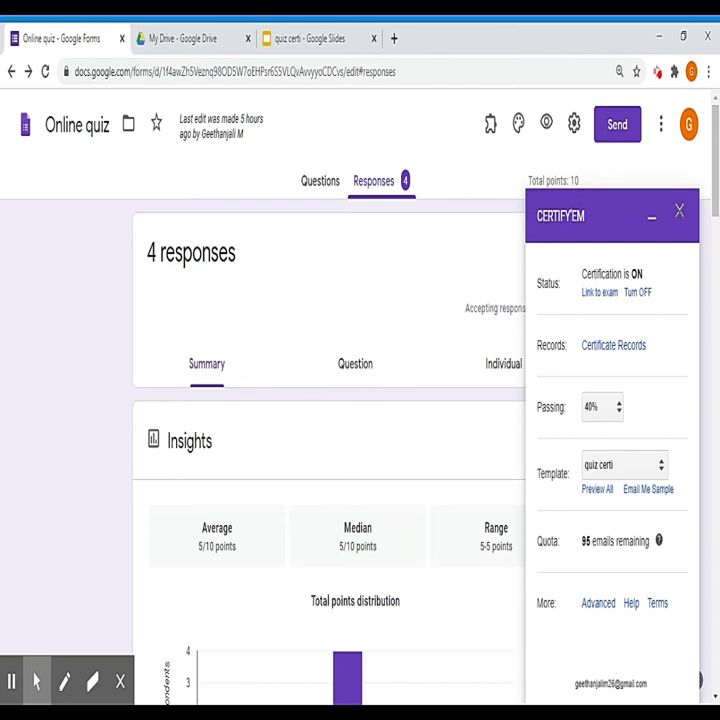
# Step: In Certify'em's advanced options, keep certificates sent as PDF by email and save
pyautogui.click(592, 610)
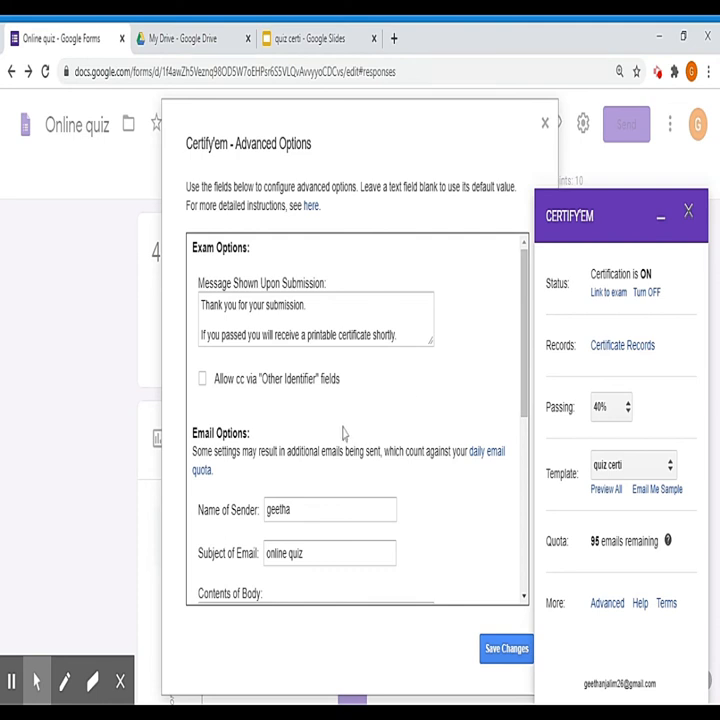
pyautogui.scroll(-2, 335, 440)
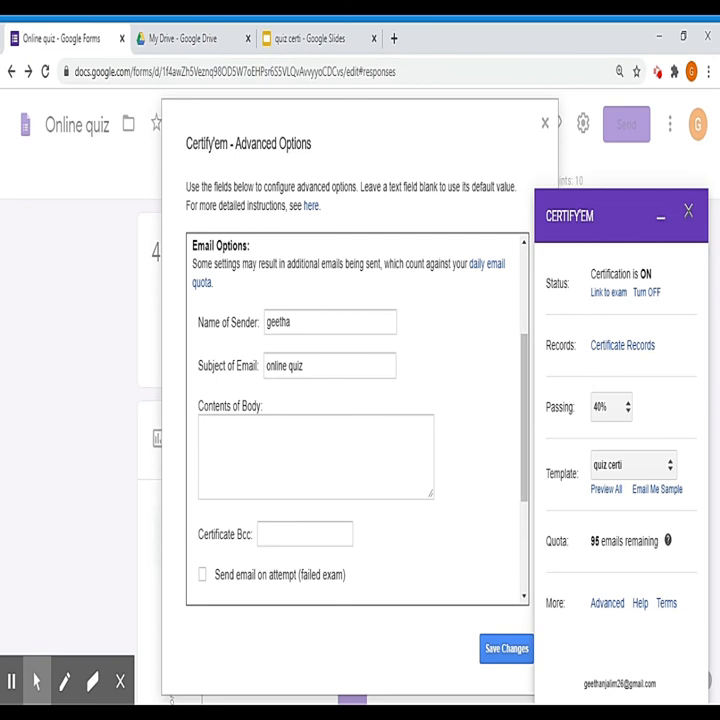
pyautogui.scroll(-4, 285, 380)
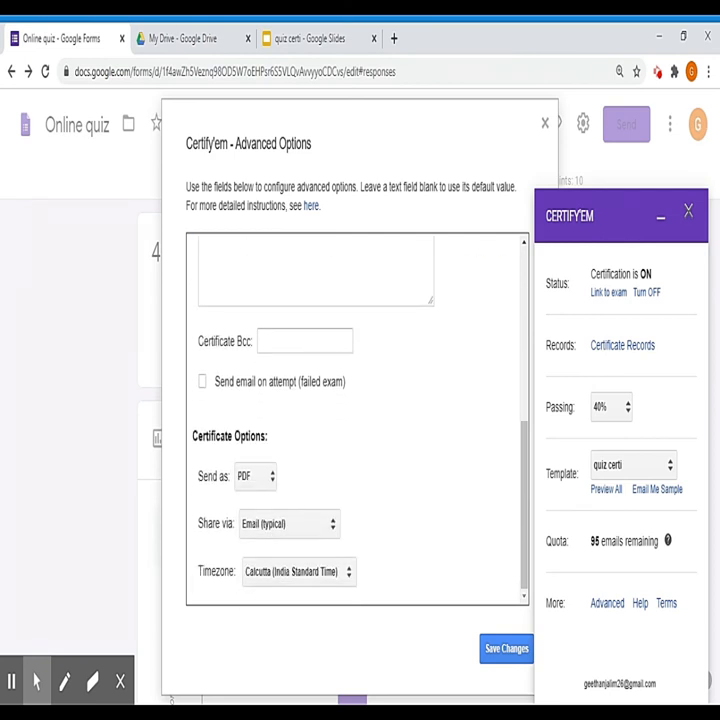
pyautogui.click(271, 484)
pyautogui.click(492, 652)
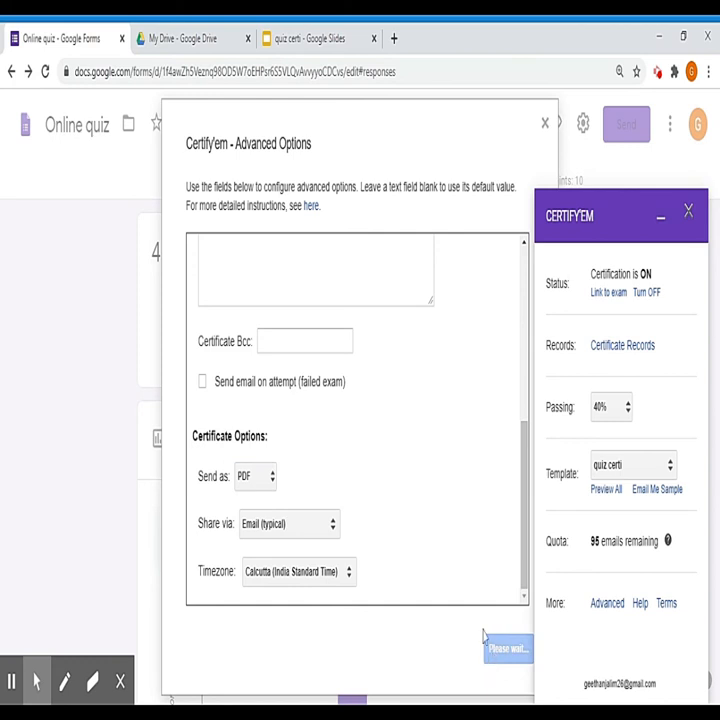
pyautogui.scroll(-3, 545, 583)
pyautogui.scroll(-3, 570, 520)
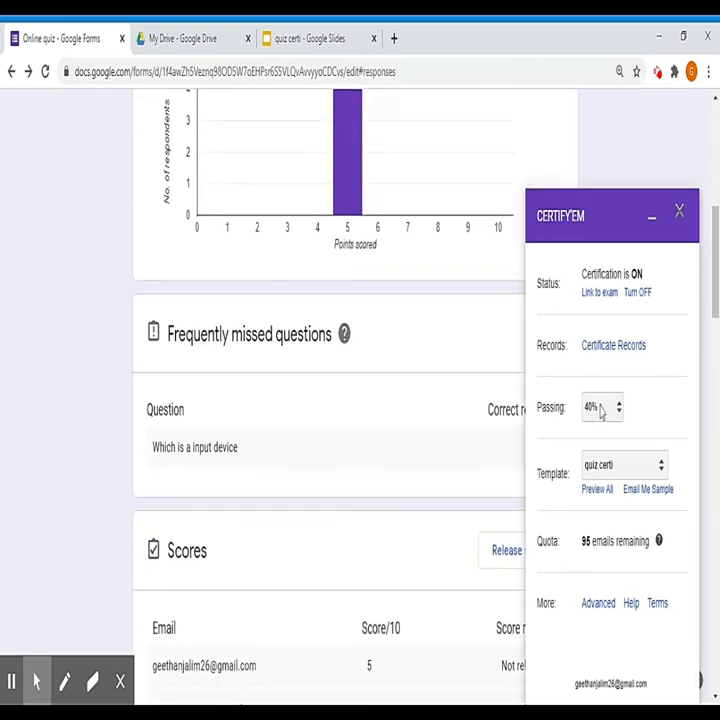
# Step: View the form's shareable link and shorten it
pyautogui.scroll(-2, 660, 500)
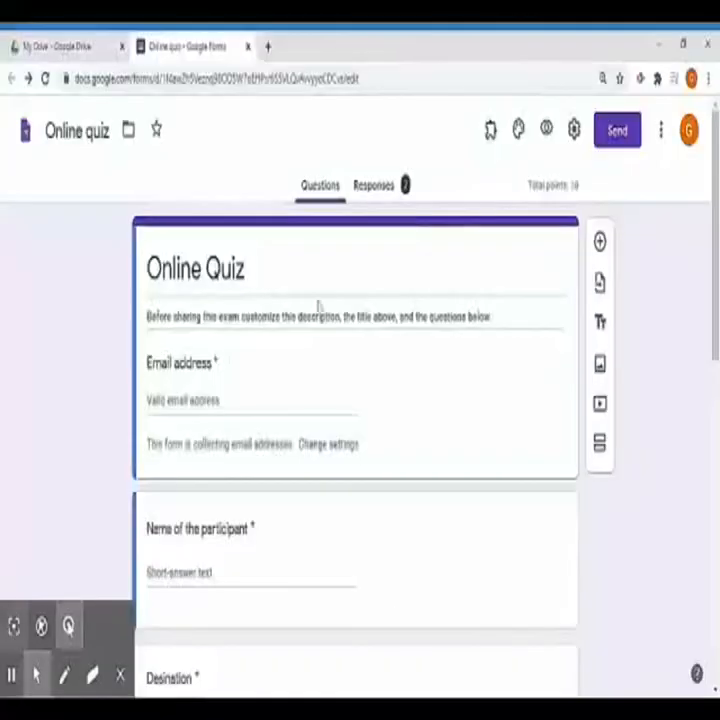
pyautogui.click(615, 140)
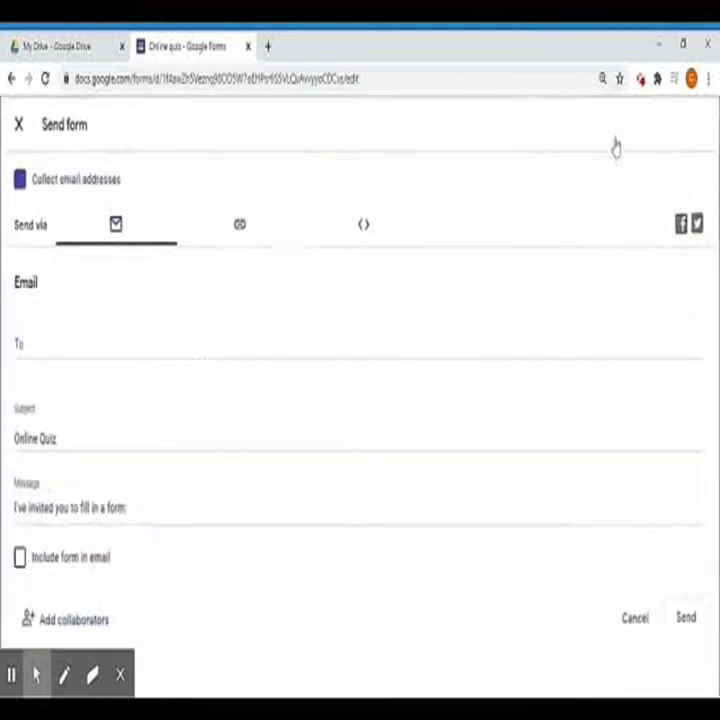
pyautogui.click(239, 226)
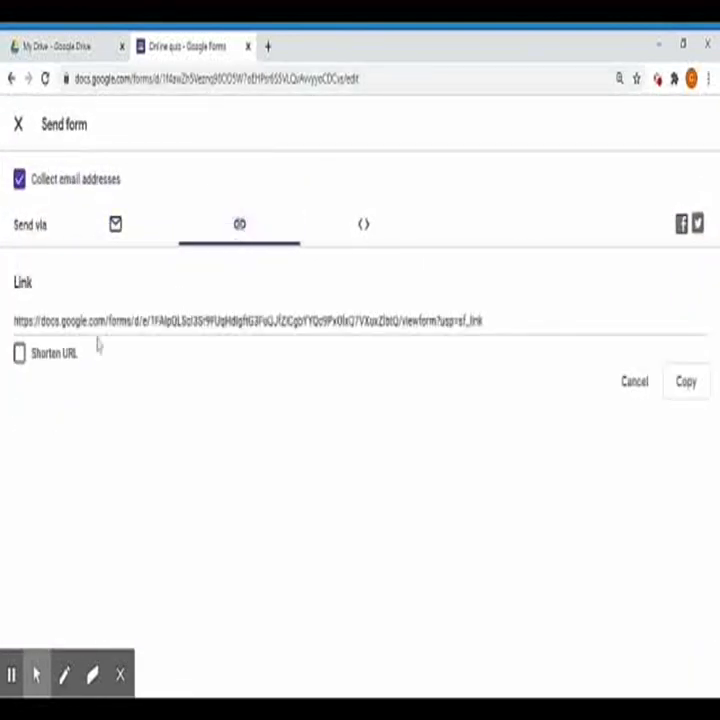
pyautogui.click(19, 356)
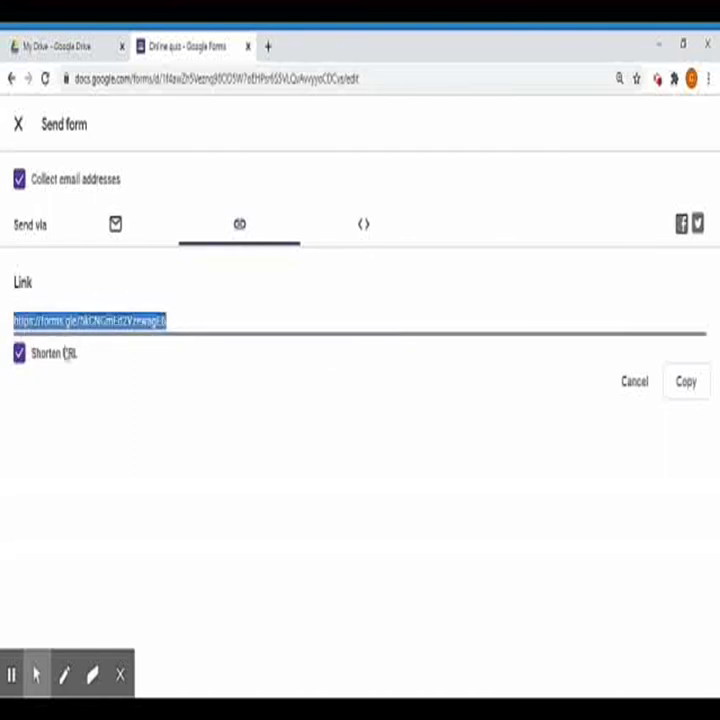
# Step: Email the quiz to the respondent's address from suggestions, with the form included in the email
pyautogui.click(115, 226)
pyautogui.click(63, 343)
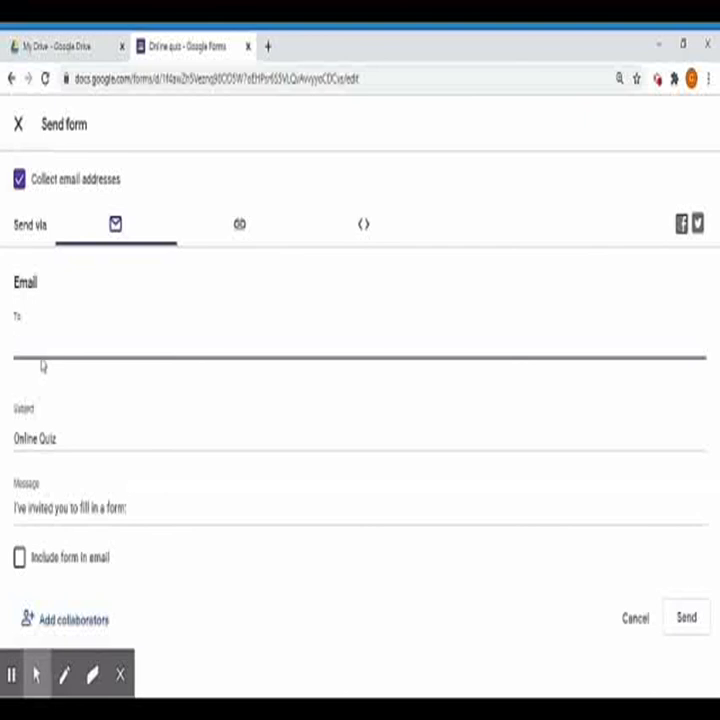
pyautogui.write('g')
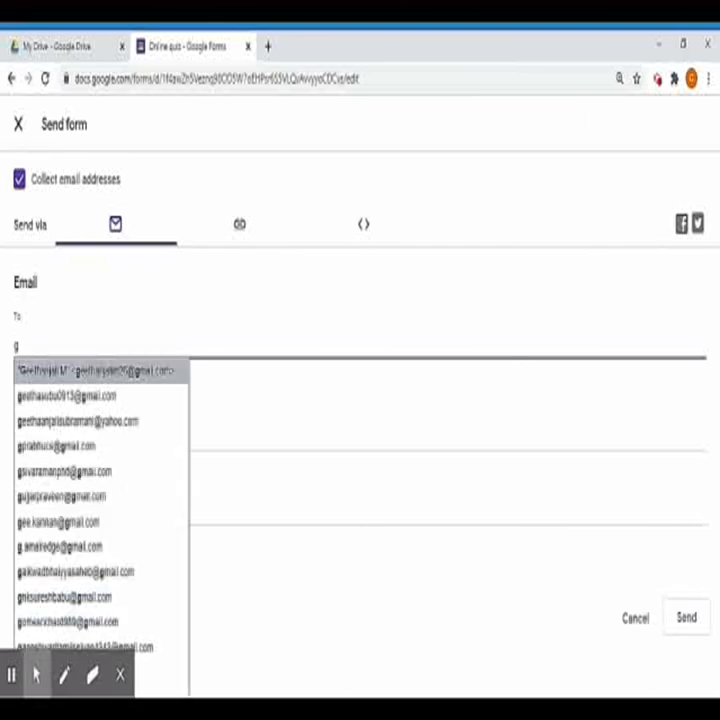
pyautogui.click(34, 395)
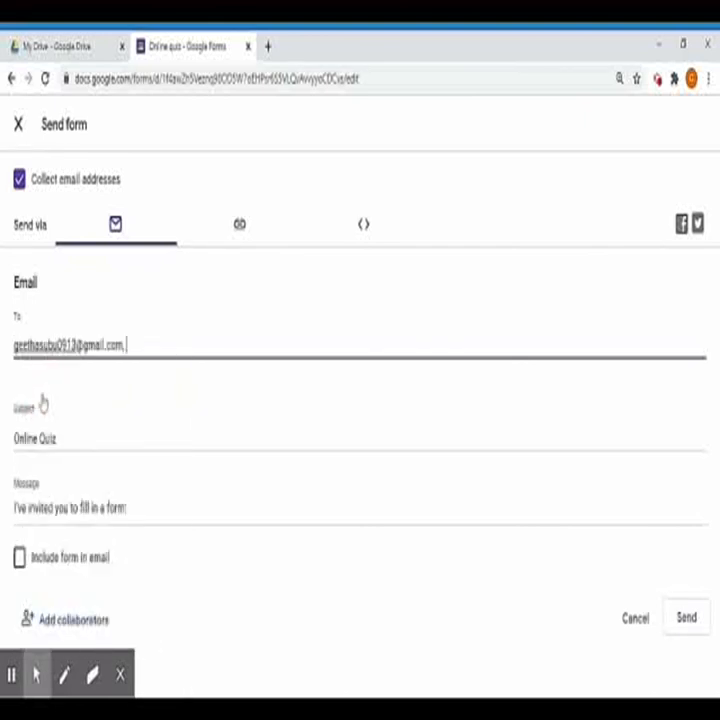
pyautogui.click(19, 558)
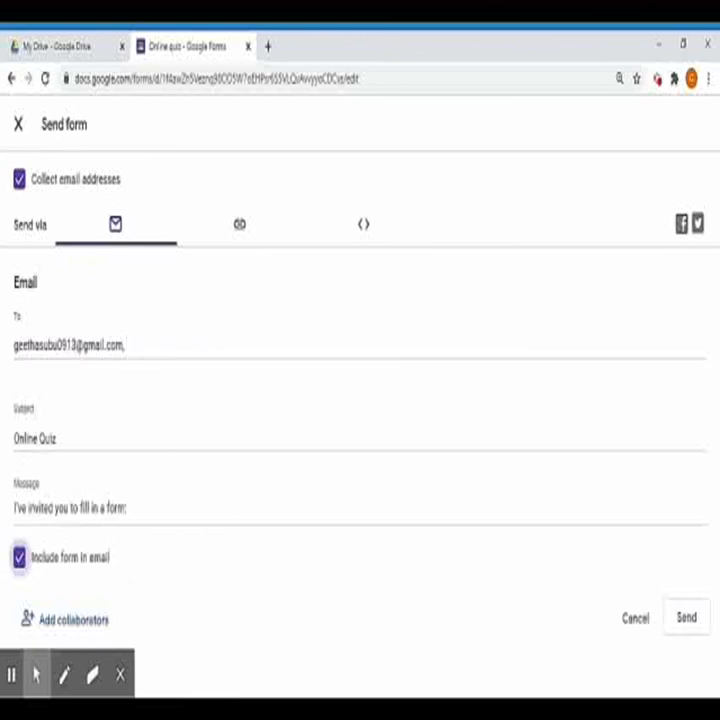
pyautogui.click(688, 626)
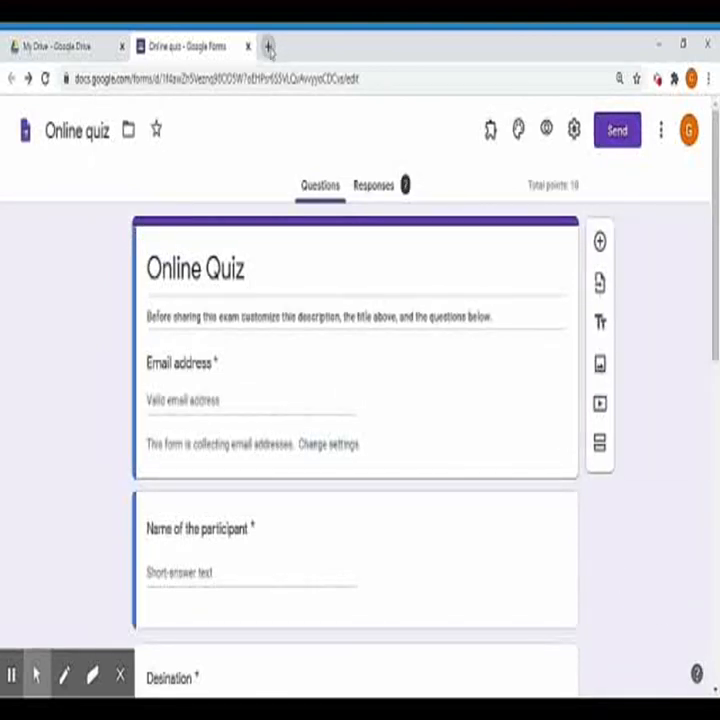
# Step: In a new tab, switch to the respondent's second Google account and open Gmail
pyautogui.click(269, 47)
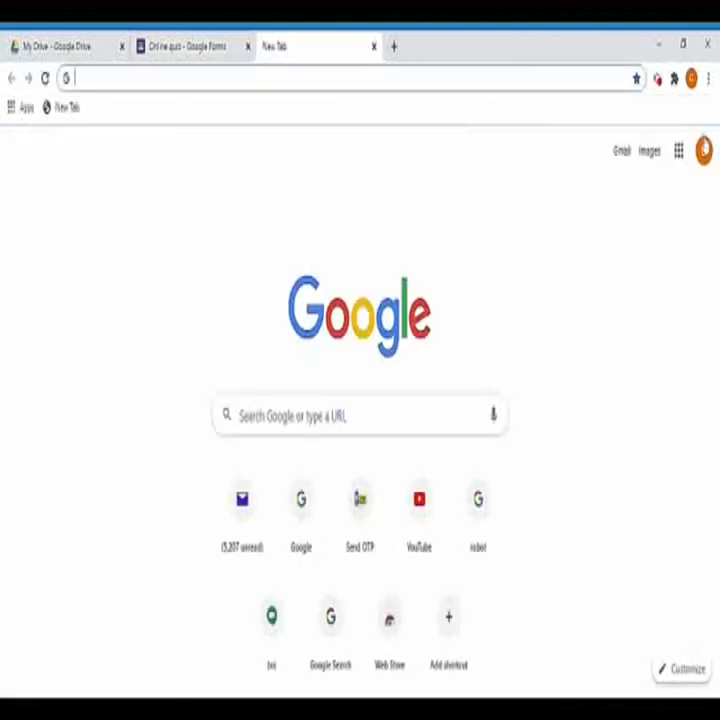
pyautogui.click(703, 150)
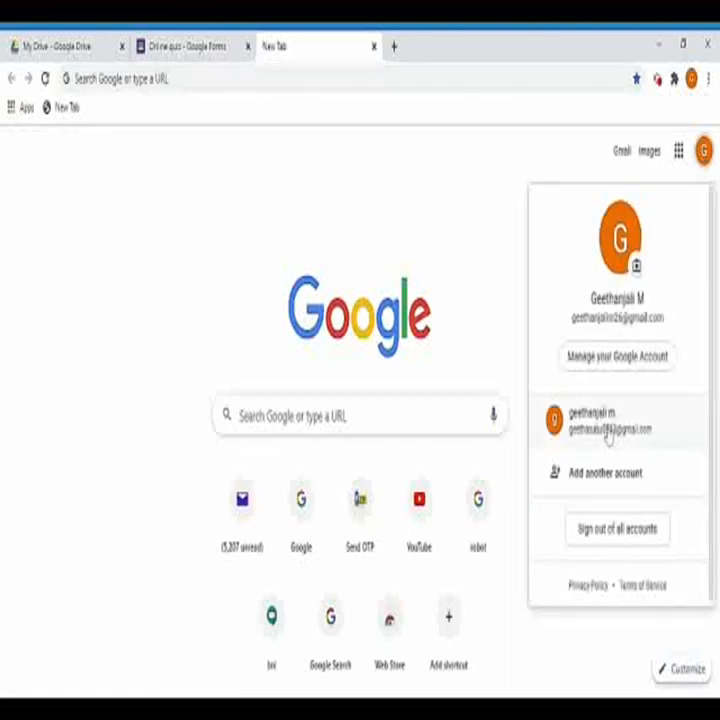
pyautogui.click(565, 428)
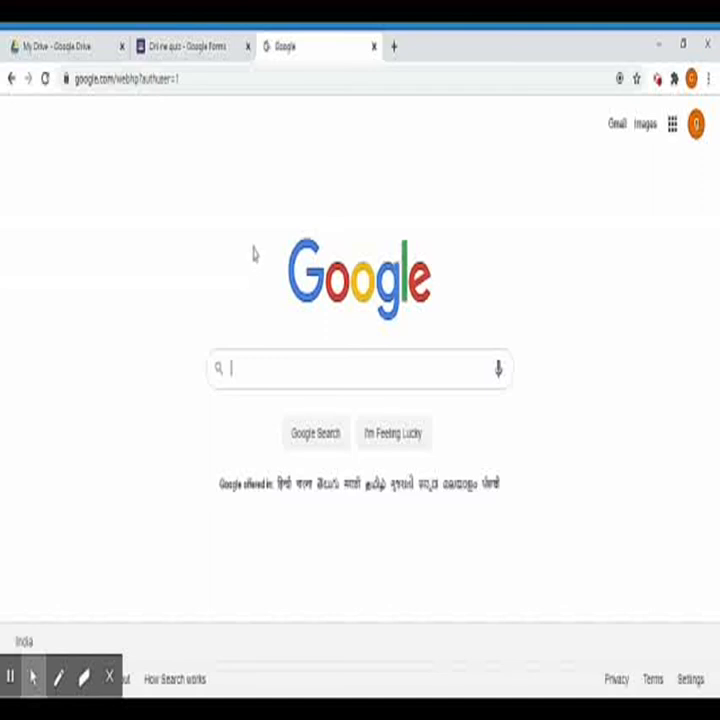
pyautogui.click(671, 124)
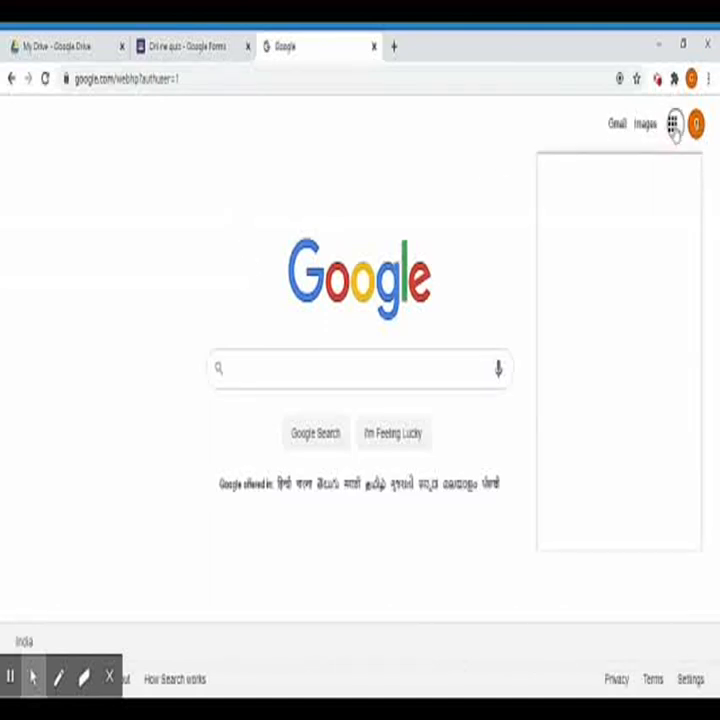
pyautogui.click(620, 228)
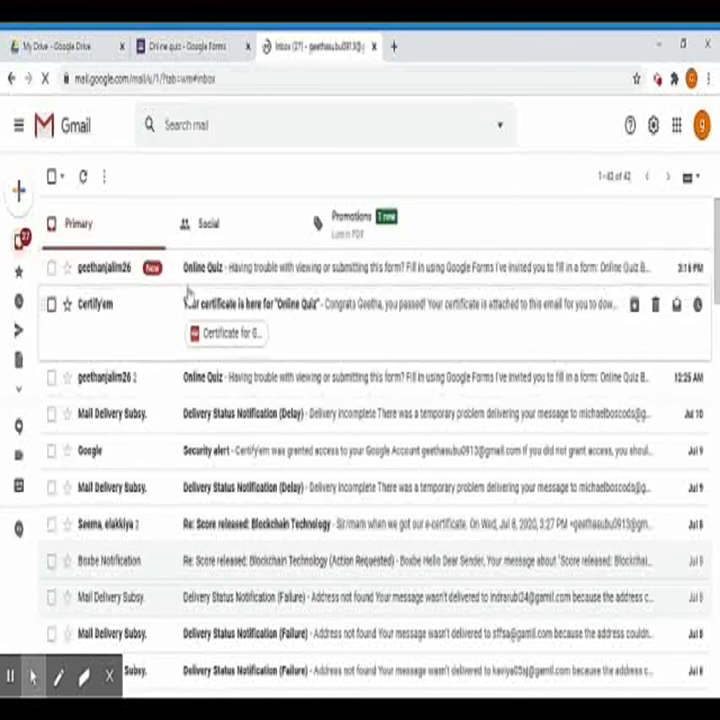
# Step: Open the Online Quiz invitation email and launch the form via FILL IN USING GOOGLE FORMS
pyautogui.click(194, 270)
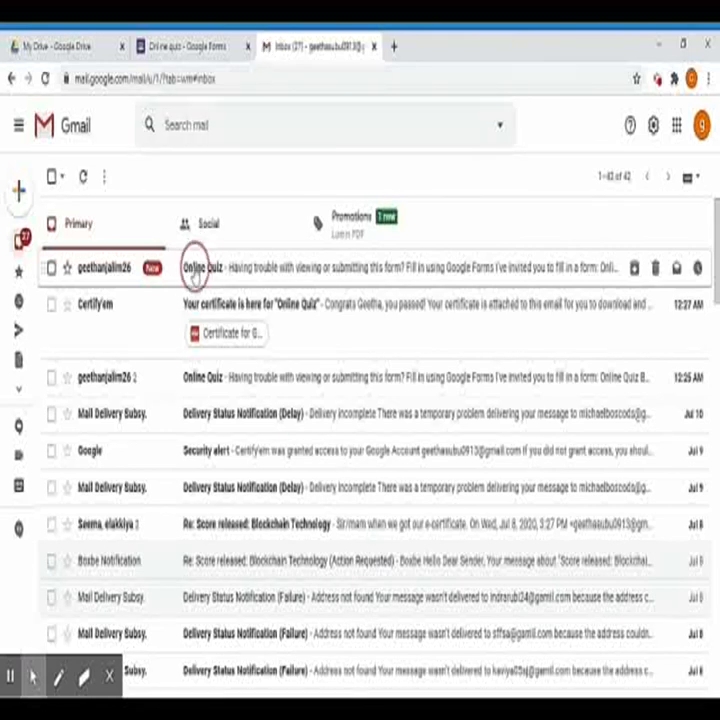
pyautogui.click(257, 436)
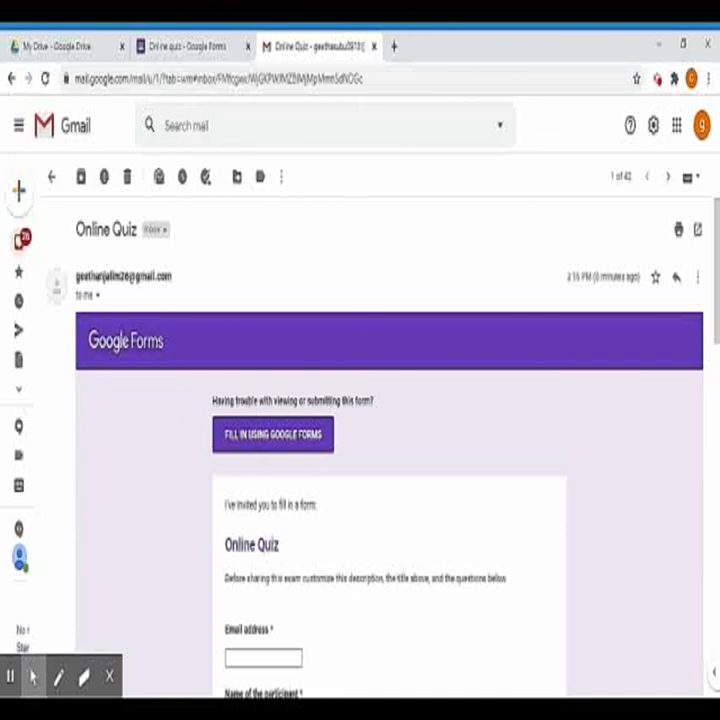
pyautogui.click(260, 436)
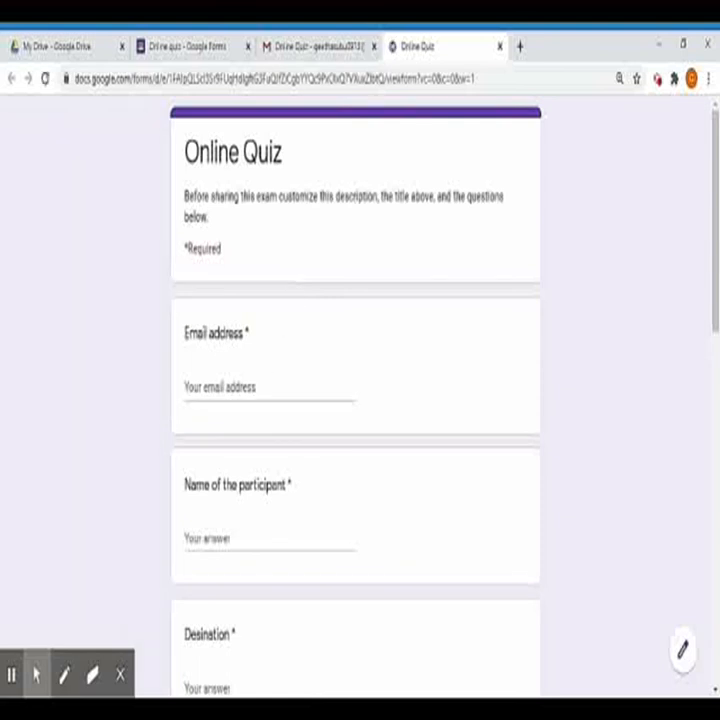
# Step: Fill in the respondent's email address and participant name
pyautogui.click(240, 388)
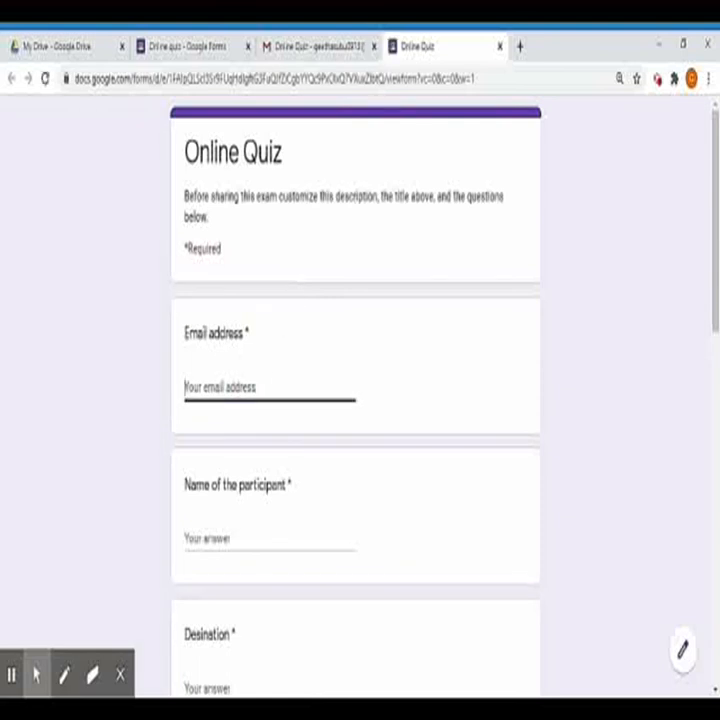
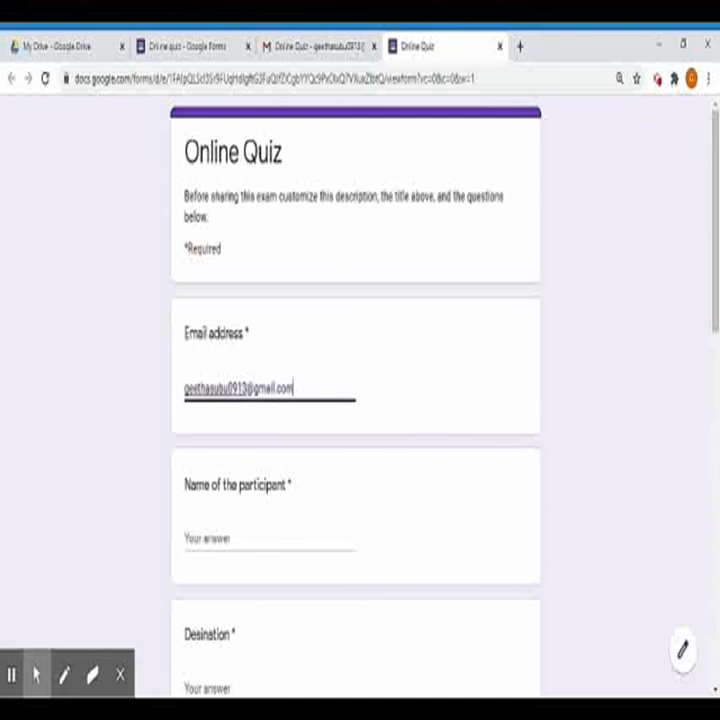
pyautogui.click(233, 541)
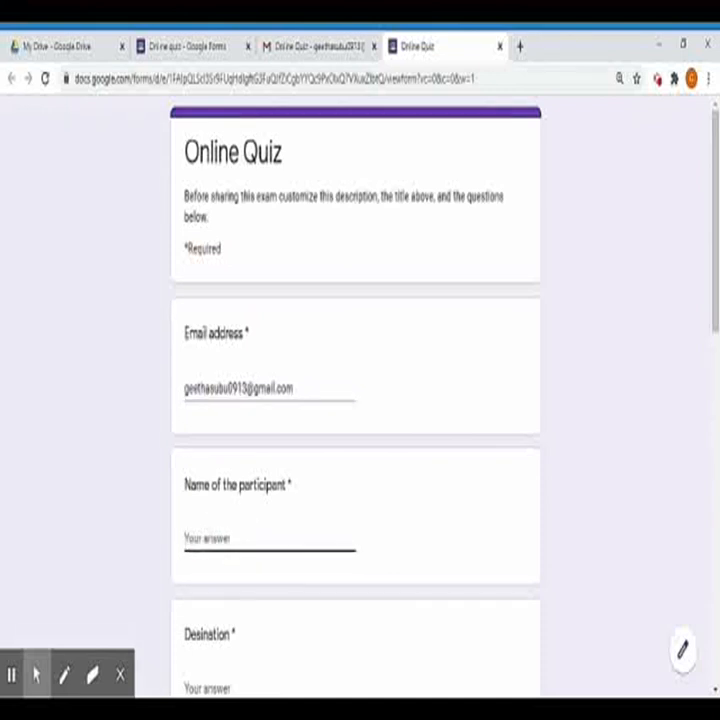
pyautogui.write('ghree')
pyautogui.scroll(-4, 222, 587)
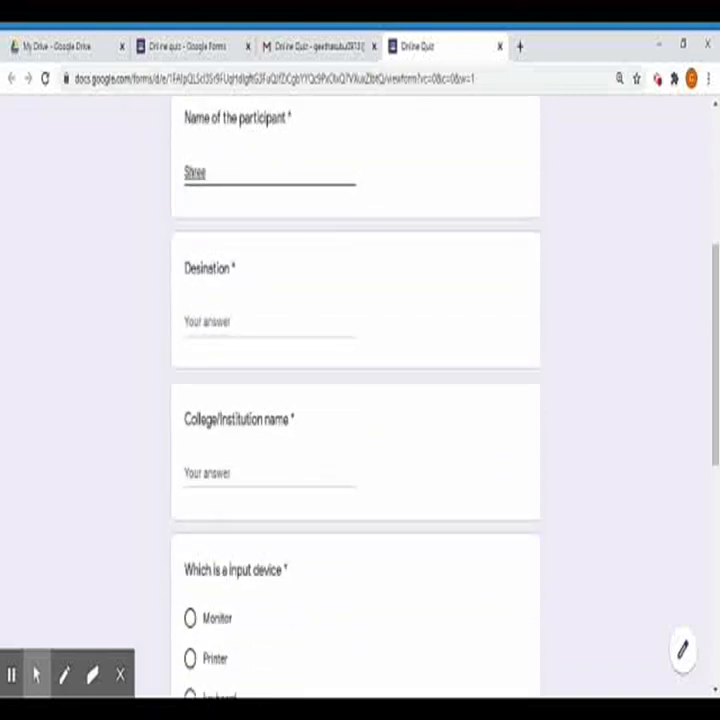
# Step: Answer Designation 'faculty' and College/Institution name 'St.Joseph's College'
pyautogui.click(195, 318)
pyautogui.write('f')
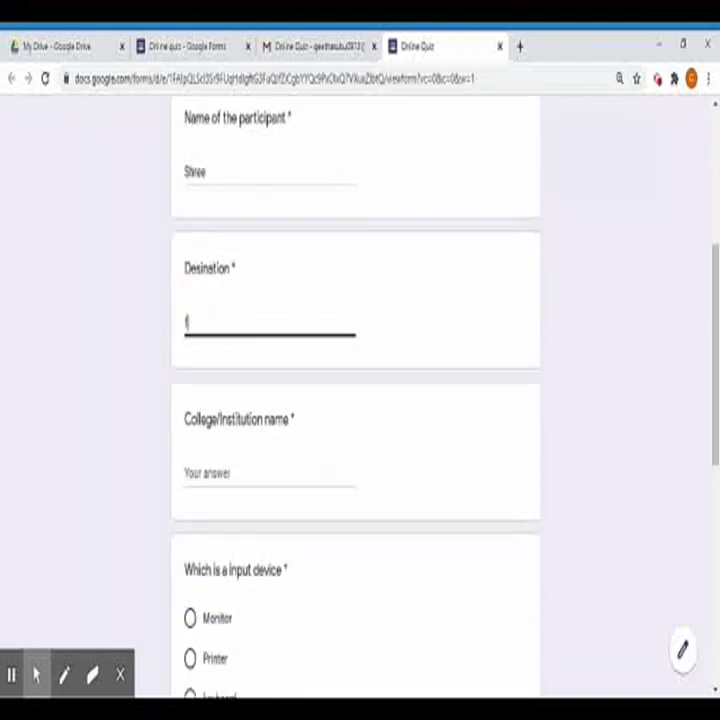
pyautogui.write('aculty')
pyautogui.click(188, 470)
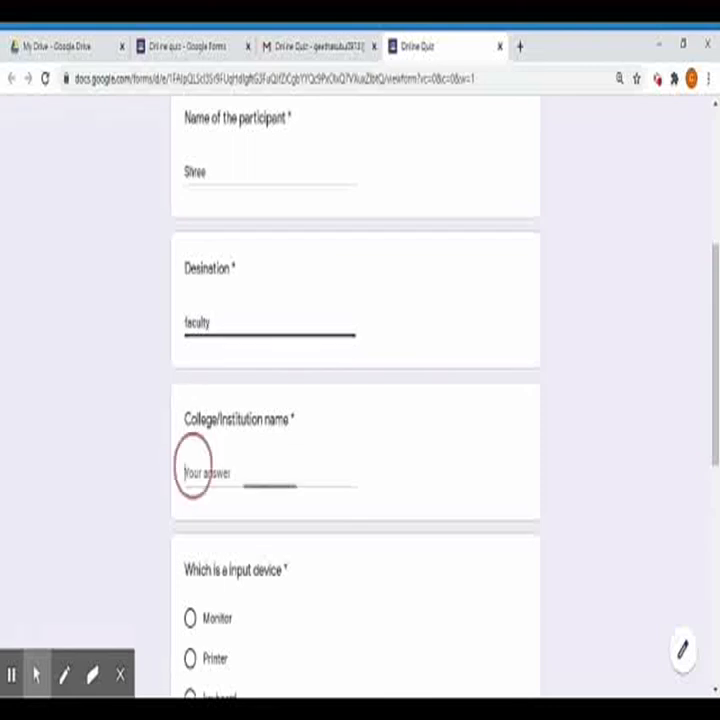
pyautogui.write("St.Joseph's College")
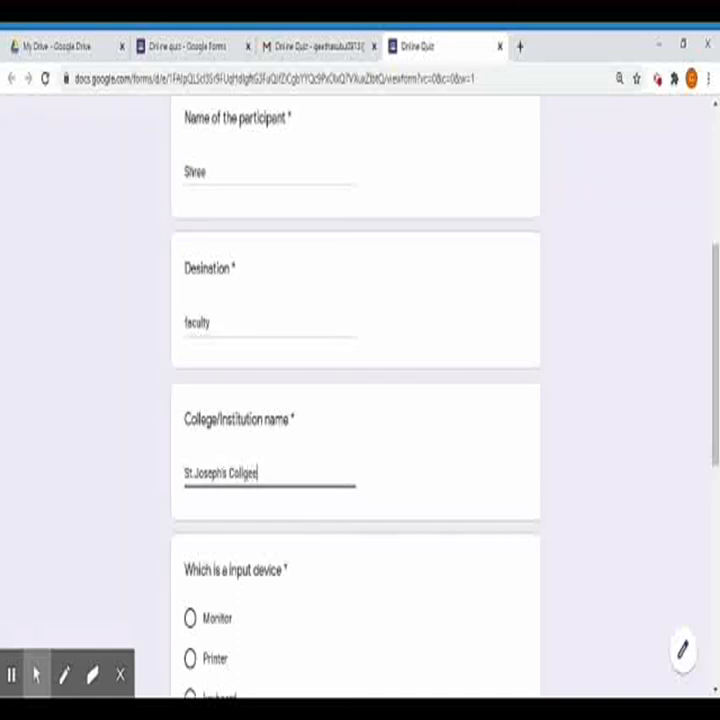
pyautogui.press('BackSpace')
pyautogui.press('BackSpace')
pyautogui.write('ege')
# Step: Answer keyboard as the input device and Mouse as not an output device, then submit
pyautogui.scroll(-5, 181, 404)
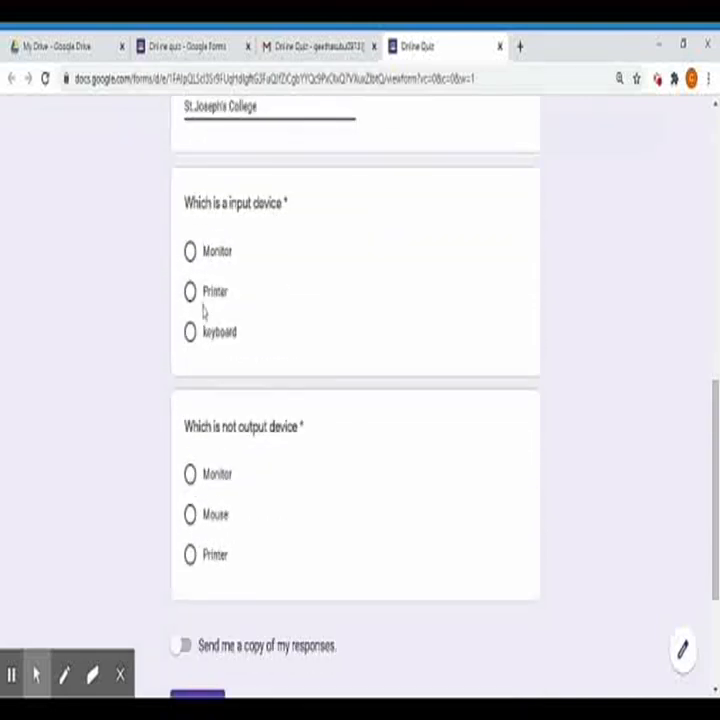
pyautogui.click(190, 345)
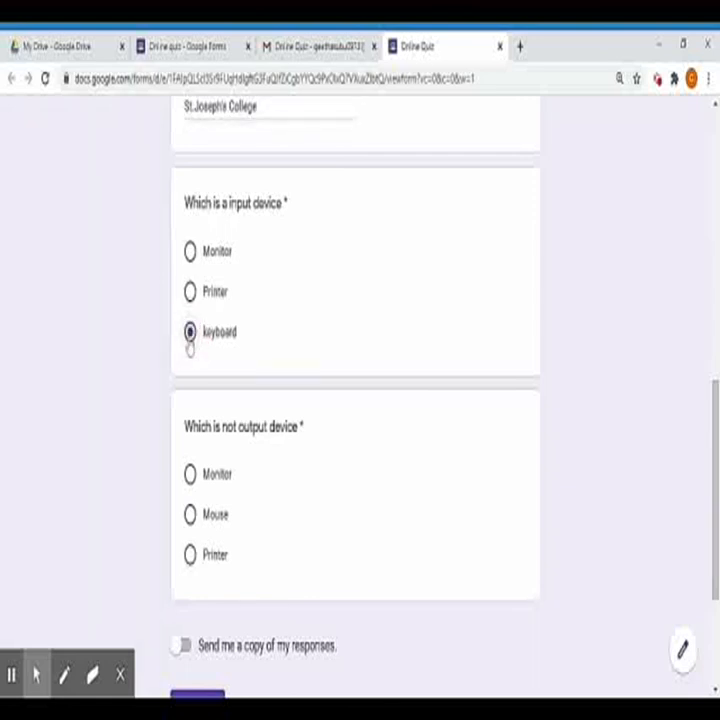
pyautogui.click(190, 514)
pyautogui.scroll(-3, 198, 628)
pyautogui.click(213, 480)
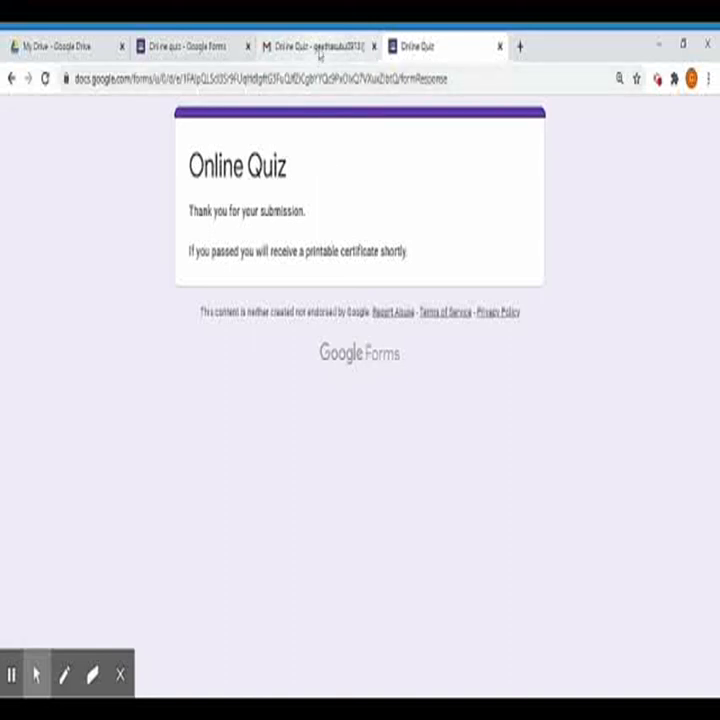
# Step: Back in the Gmail inbox, refresh until the certificate email arrives and open its PDF attachment
pyautogui.click(319, 50)
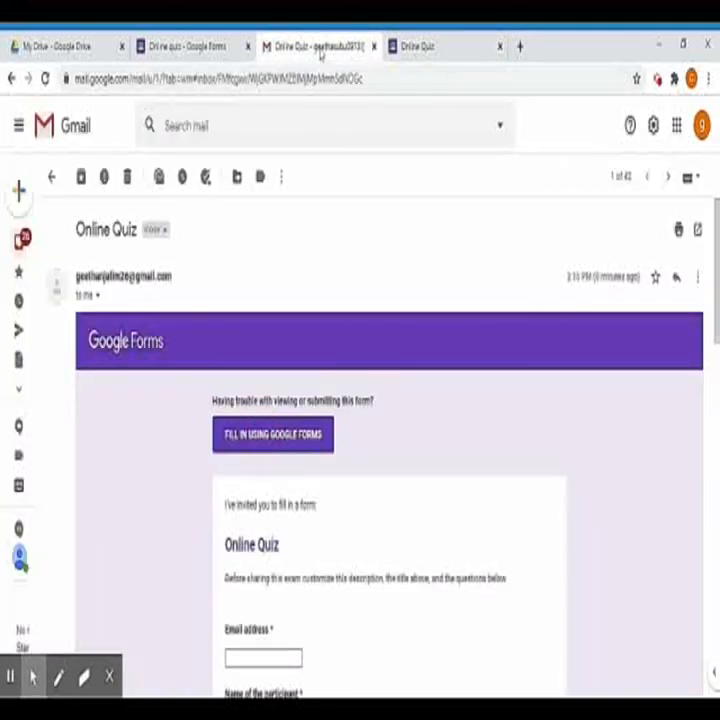
pyautogui.click(35, 245)
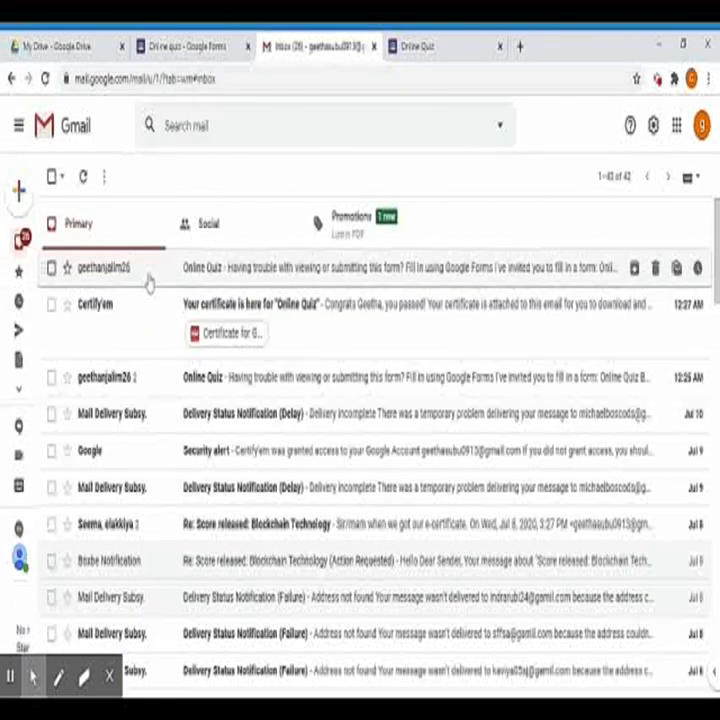
pyautogui.click(83, 177)
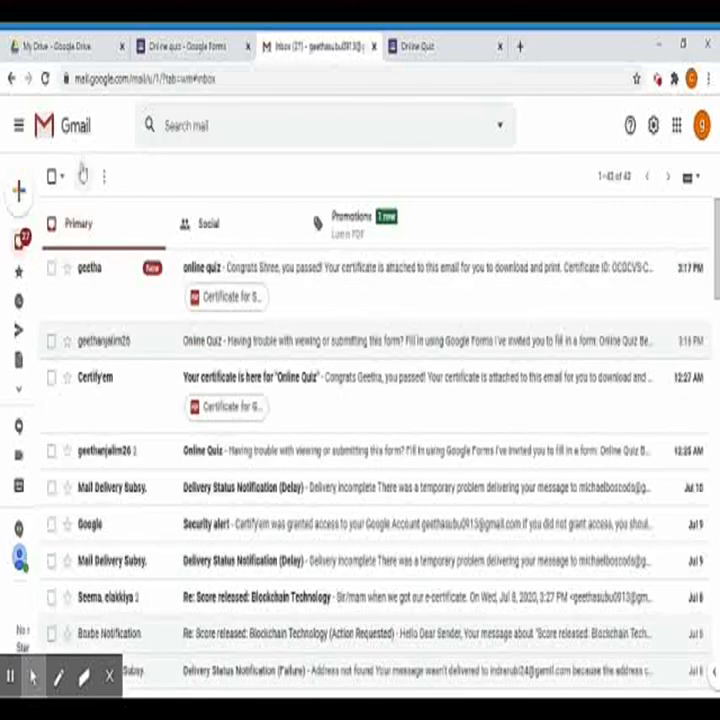
pyautogui.click(84, 177)
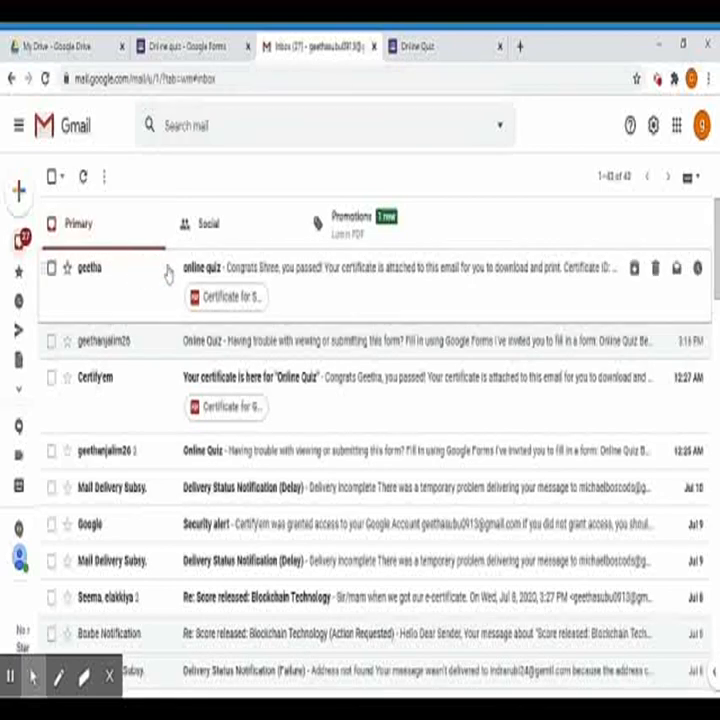
pyautogui.click(216, 310)
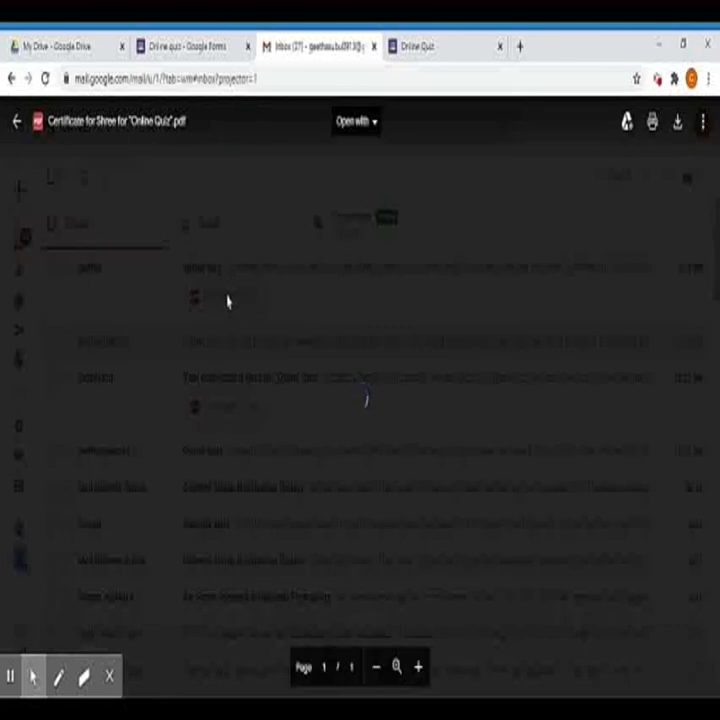